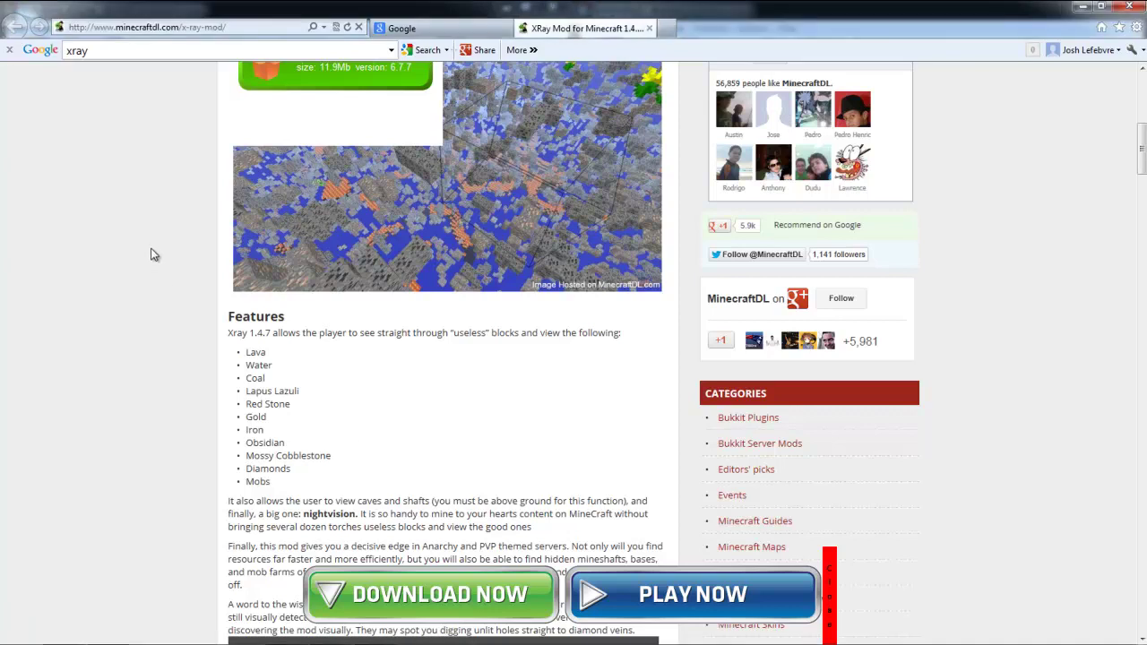
Review the XRay mod page, skip the ad on its download link, and dismiss the X-RayMod_v033.rar download prompt.
{"action": "scroll", "coordinate": [157, 247], "scroll_direction": "up", "scroll_amount": 5}
{"action": "scroll", "coordinate": [196, 174], "scroll_direction": "down", "scroll_amount": 4}
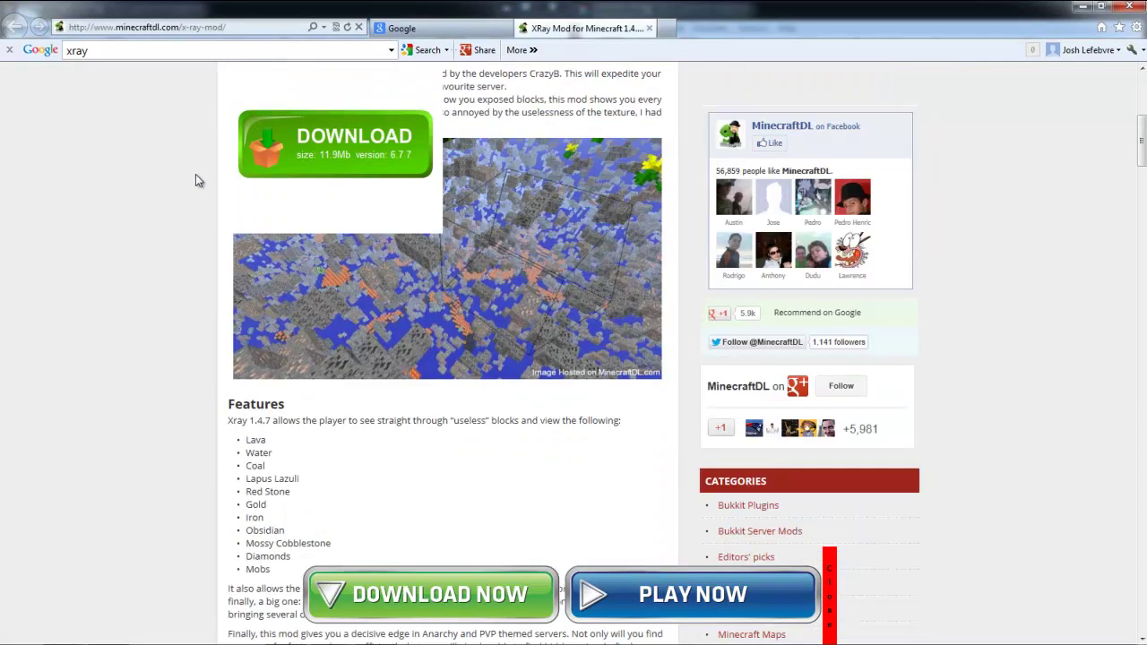
{"action": "scroll", "coordinate": [979, 355], "scroll_direction": "down", "scroll_amount": 3}
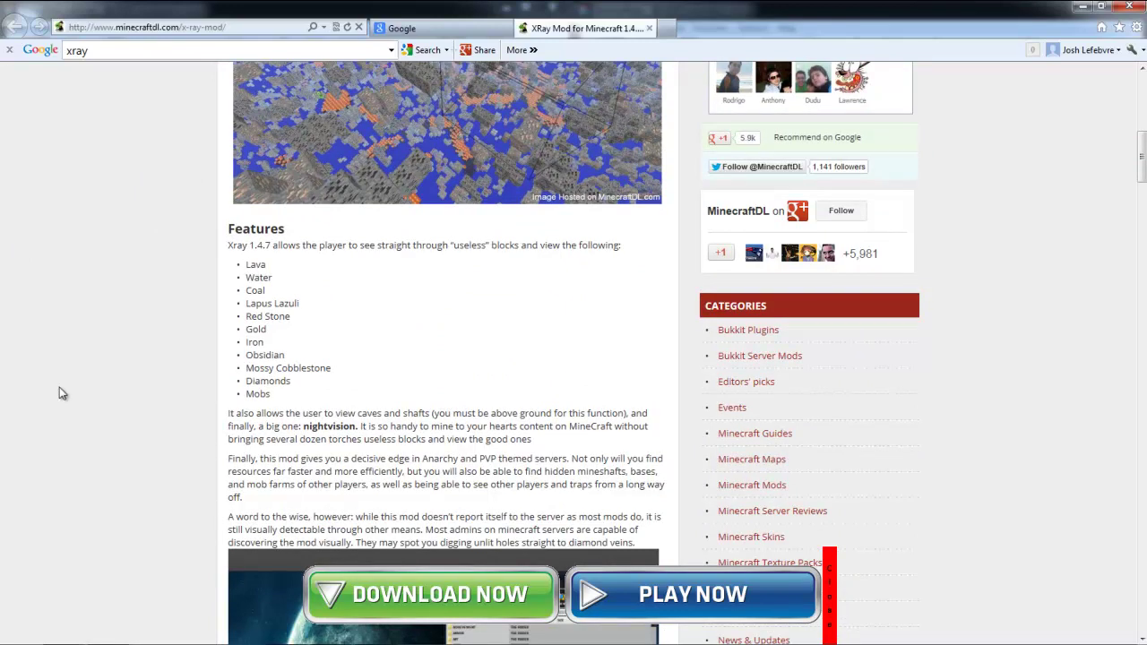
{"action": "scroll", "coordinate": [184, 362], "scroll_direction": "down", "scroll_amount": 7}
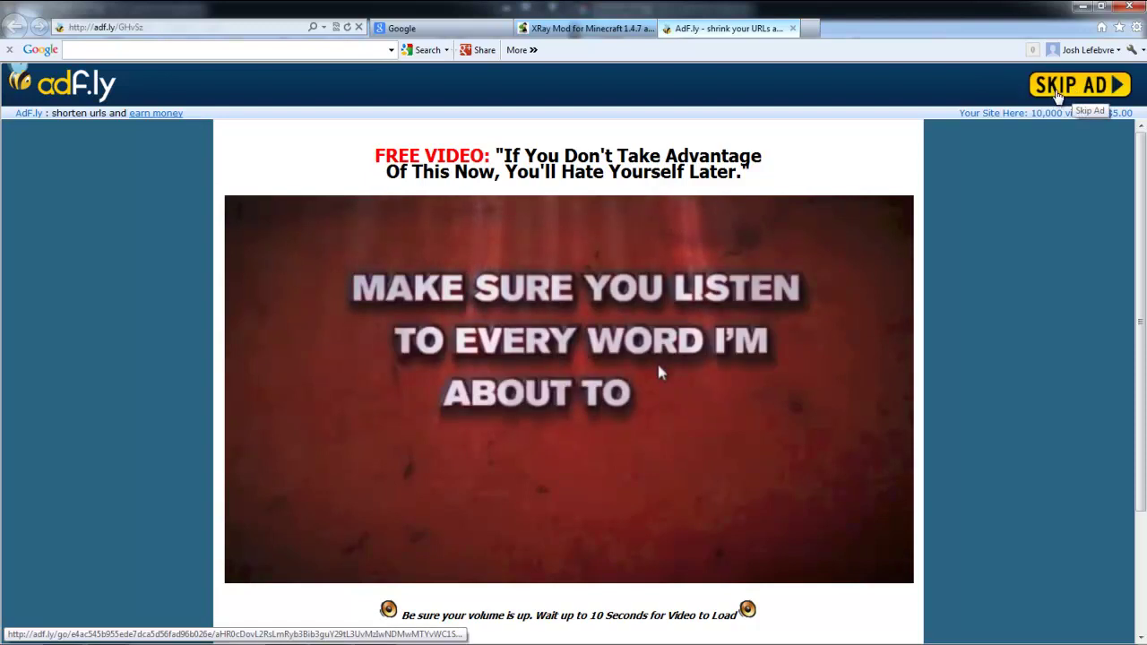
{"action": "left_click", "coordinate": [1060, 93]}
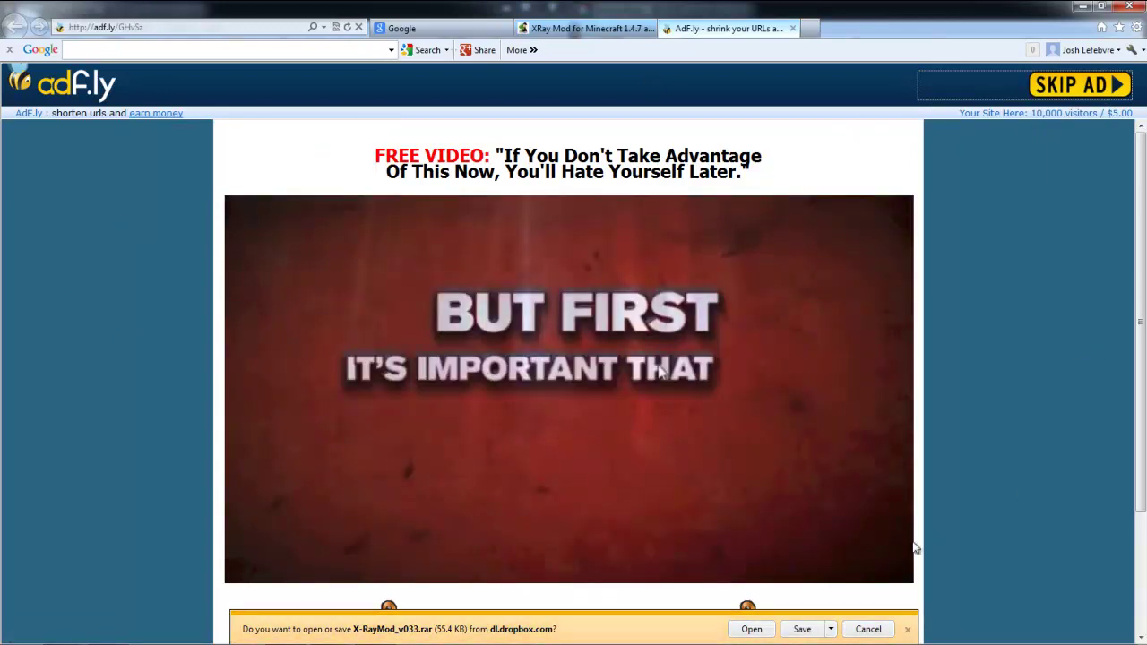
{"action": "left_click", "coordinate": [907, 631]}
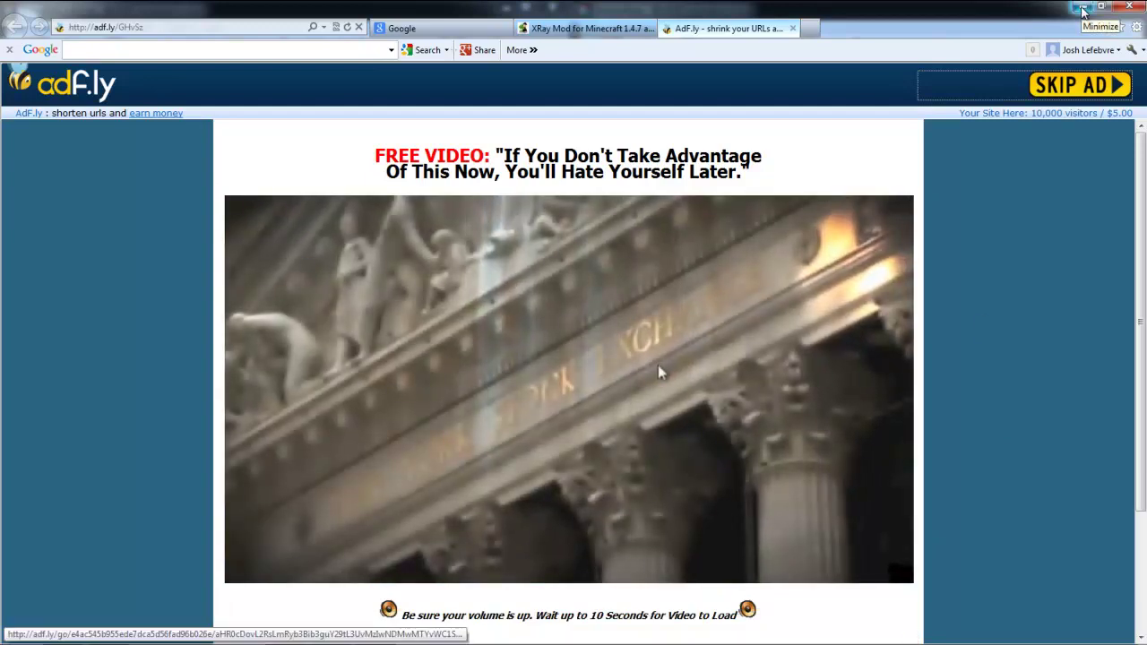
Minimize the browser and the X-RayMod_v033.rar archive window, and move the minecraftf... archive icon to the desktop's far edge.
{"action": "left_click", "coordinate": [1083, 10]}
{"action": "left_click", "coordinate": [1080, 7]}
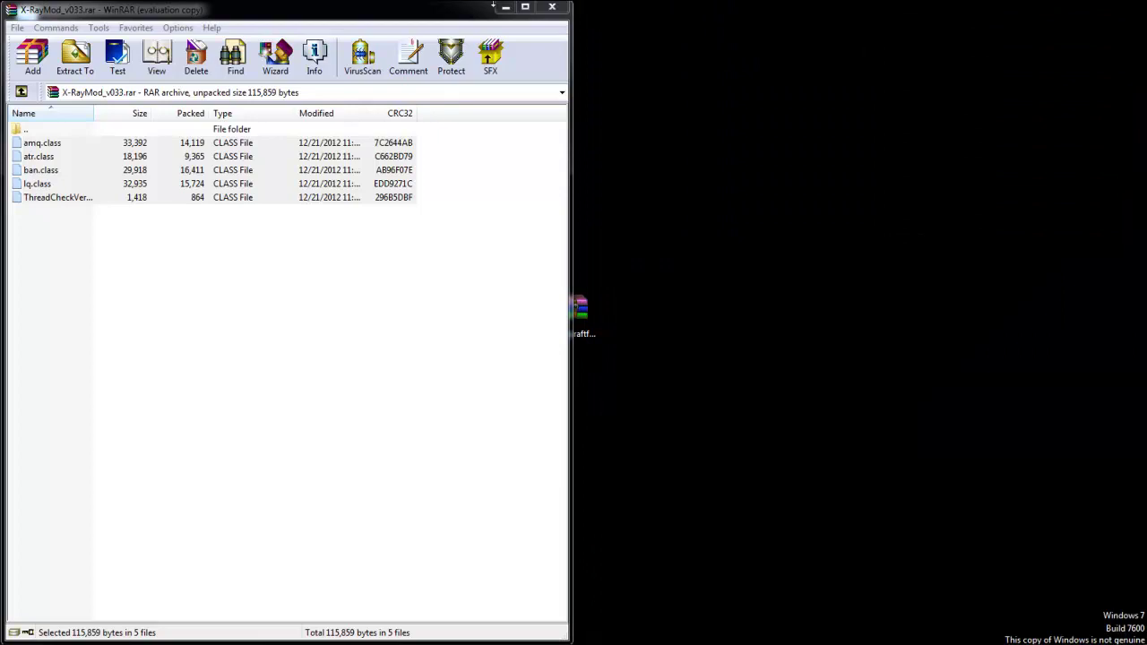
{"action": "left_click", "coordinate": [505, 7]}
{"action": "left_click_drag", "start_coordinate": [492, 329], "coordinate": [385, 188]}
{"action": "left_click_drag", "start_coordinate": [572, 310], "coordinate": [1118, 115]}
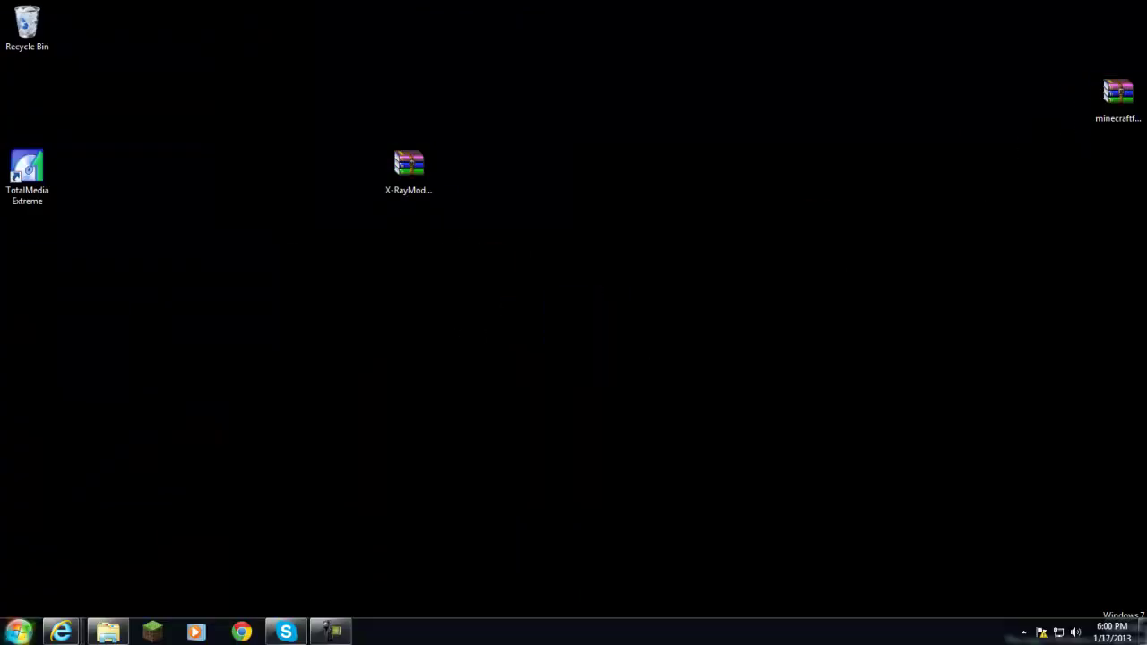
Open the %appdata% folder and go into .minecraft and its bin subfolder.
{"action": "left_click", "coordinate": [17, 630]}
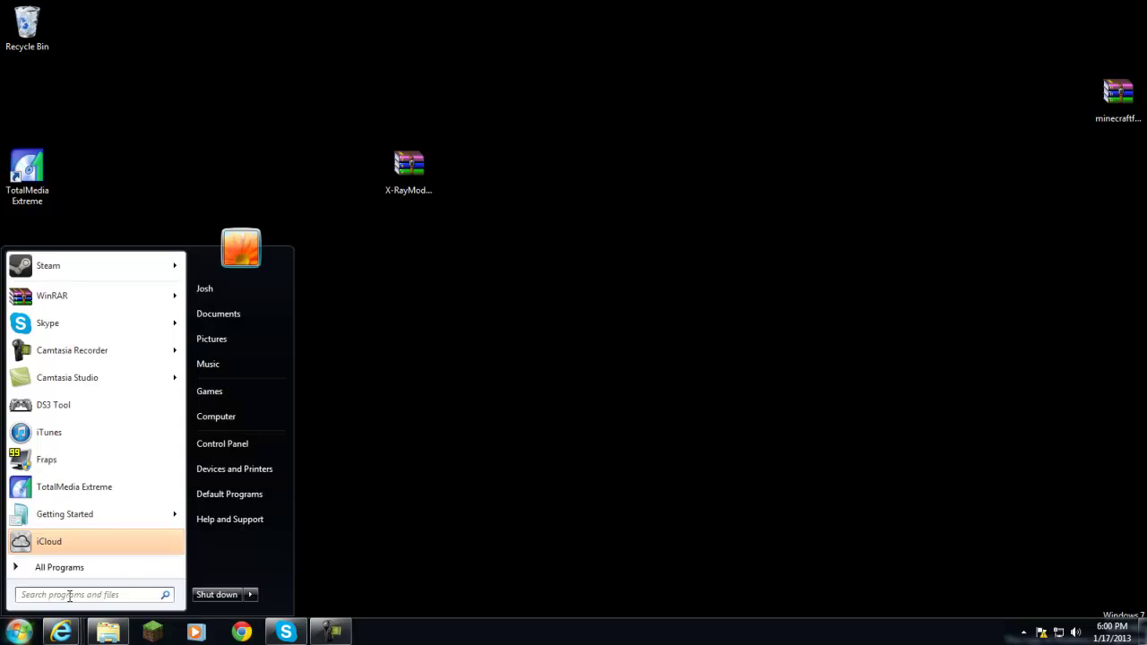
{"action": "type", "text": "%"}
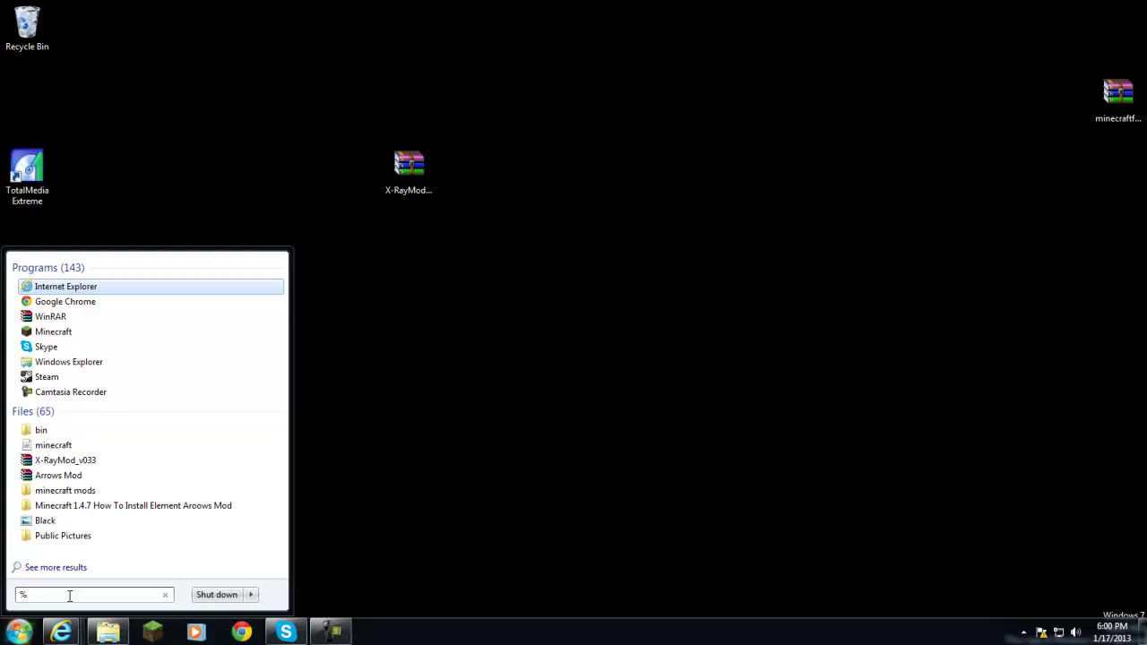
{"action": "type", "text": "appd"}
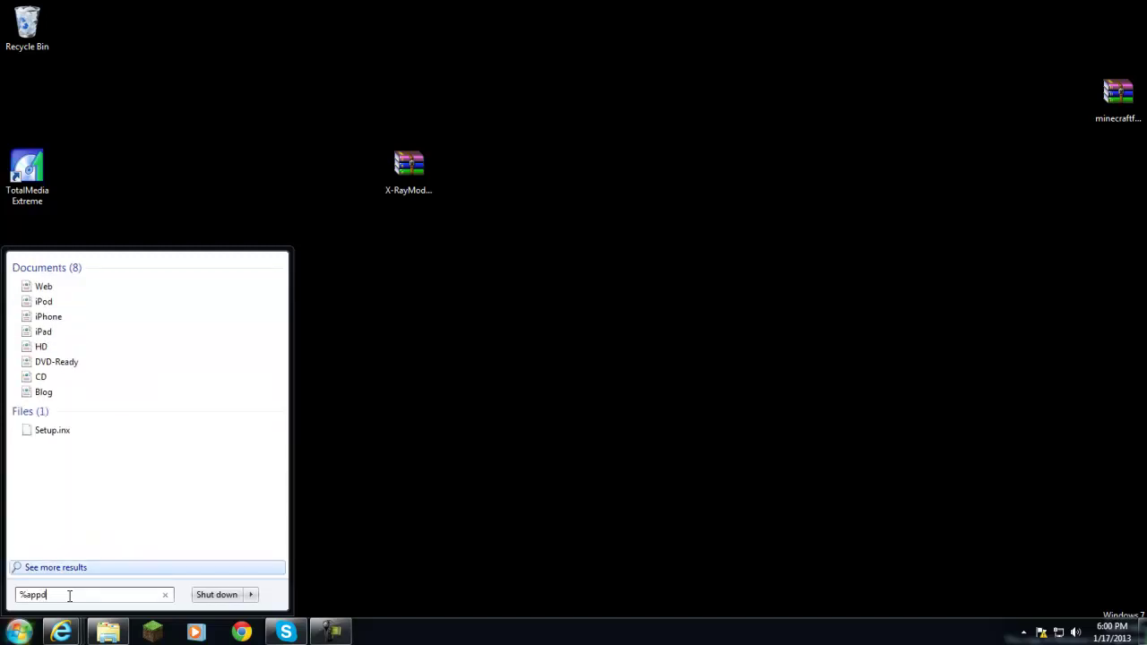
{"action": "type", "text": "ata%"}
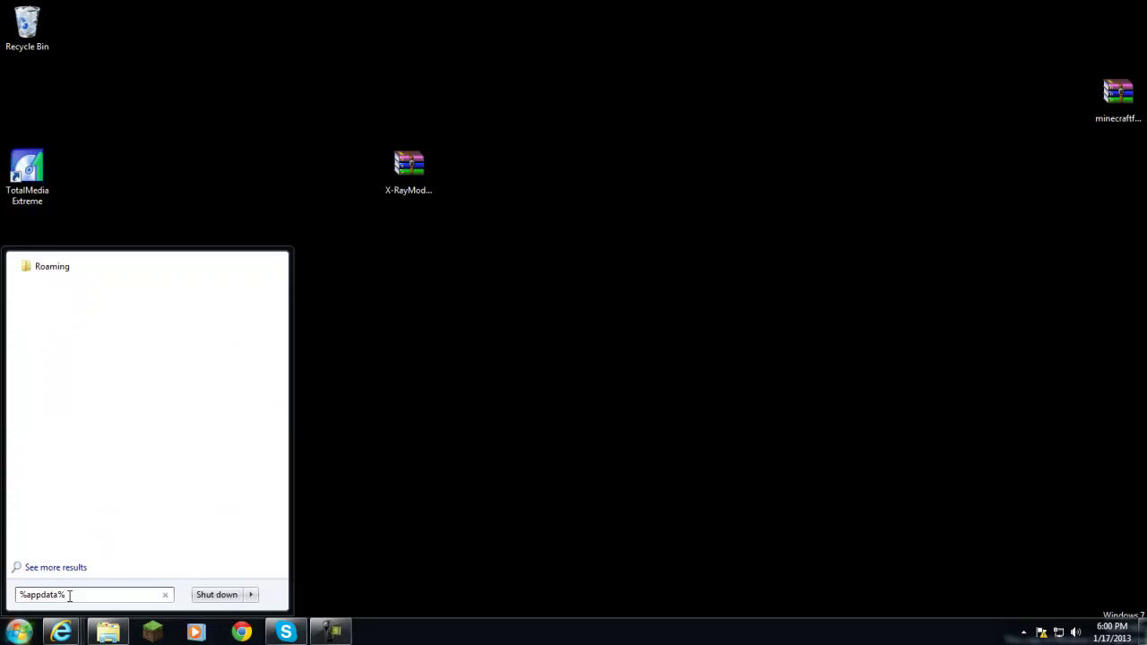
{"action": "key", "text": "Return"}
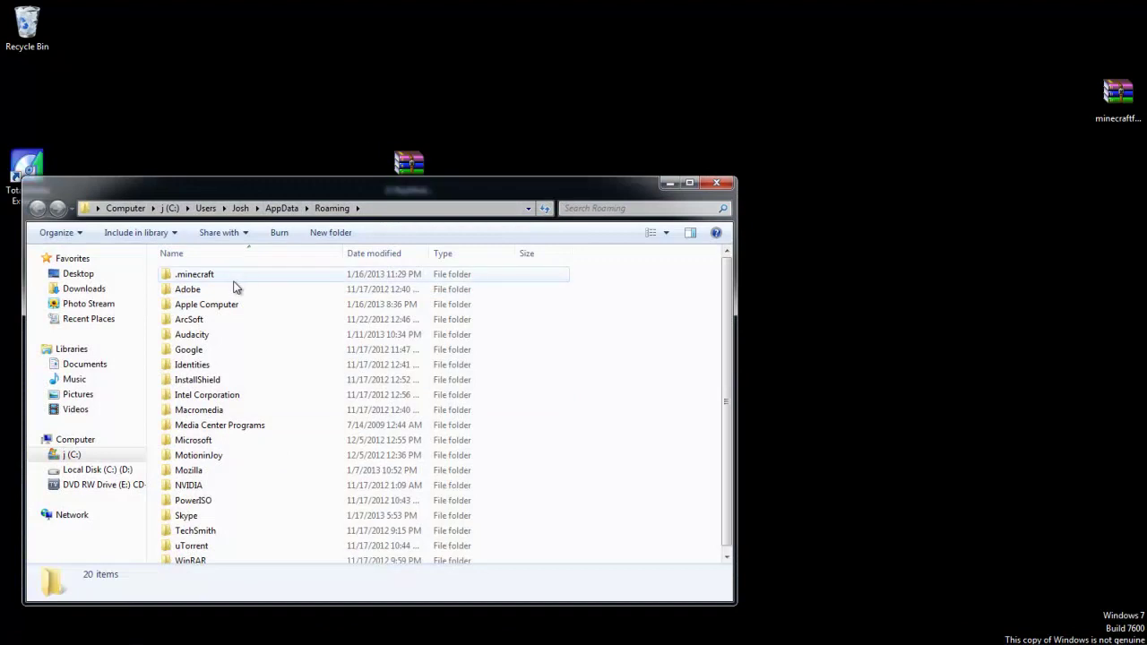
{"action": "double_click", "coordinate": [235, 279]}
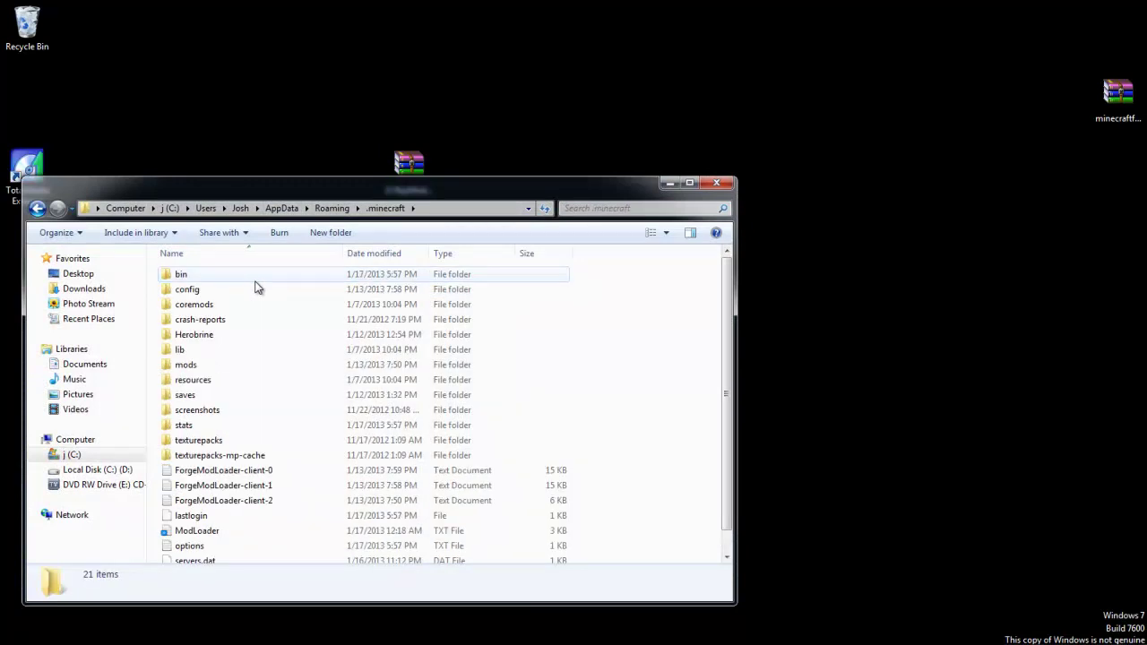
{"action": "double_click", "coordinate": [256, 278]}
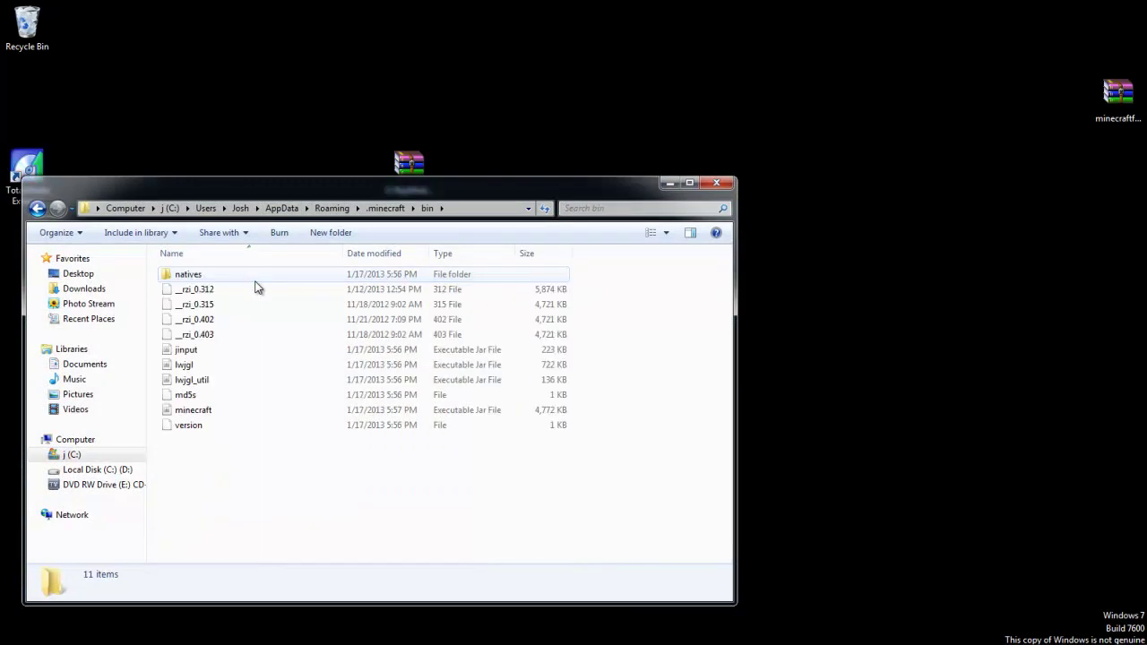
Open the minecraft jar file in the bin folder with WinRAR archiver.
{"action": "left_click", "coordinate": [285, 413]}
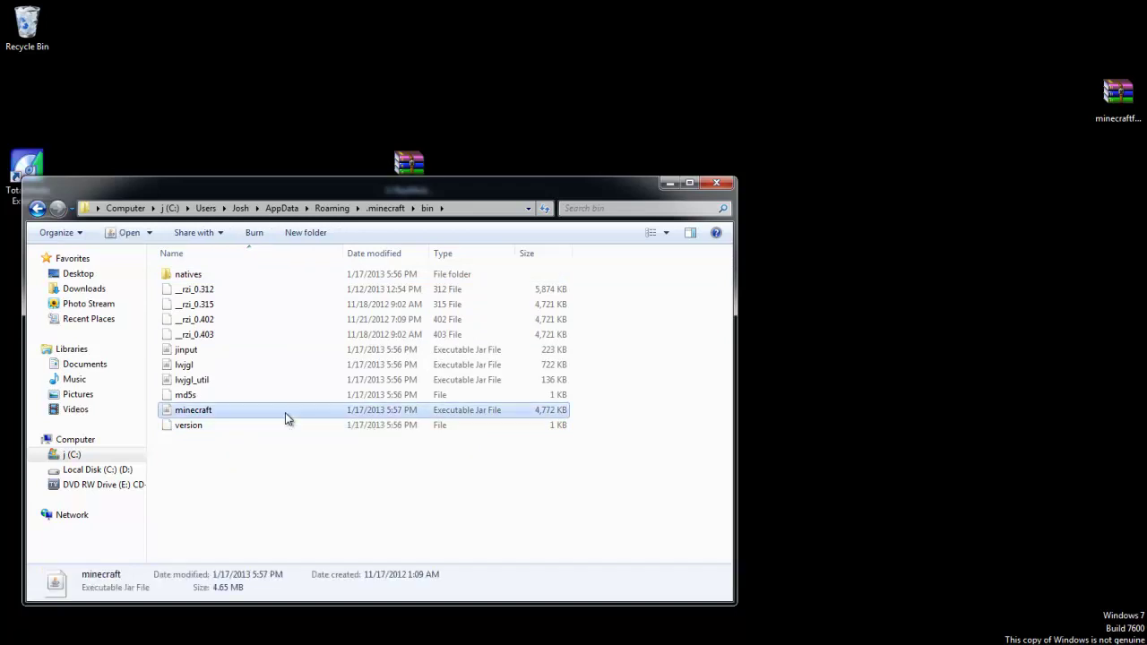
{"action": "right_click", "coordinate": [285, 412]}
{"action": "mouse_move", "coordinate": [333, 171]}
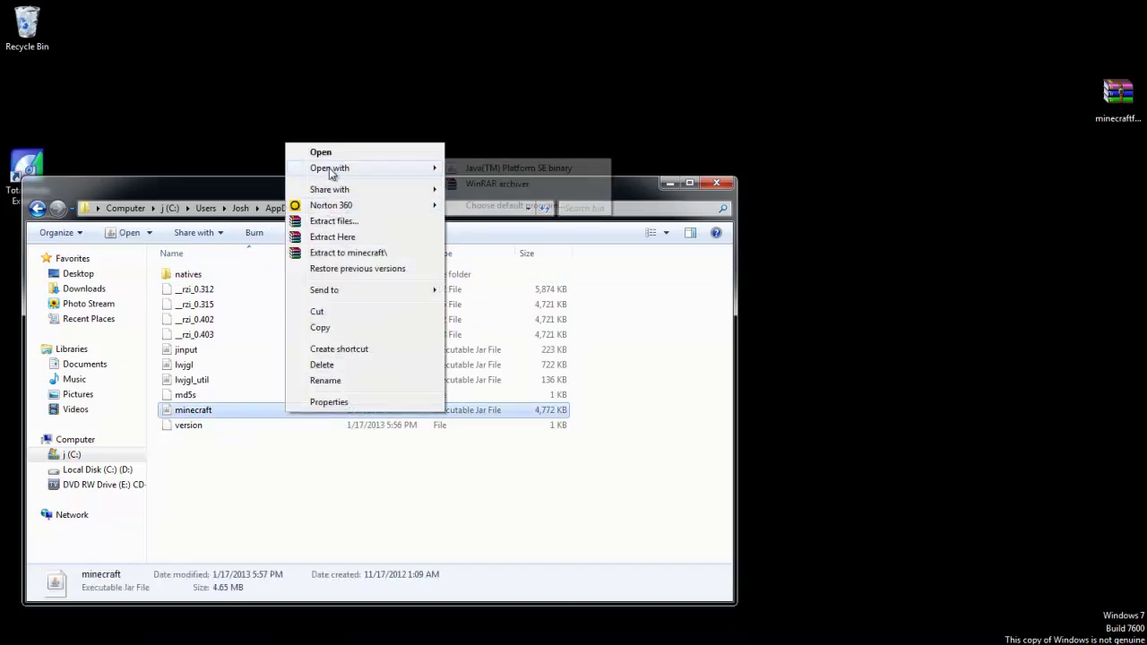
{"action": "left_click", "coordinate": [497, 184]}
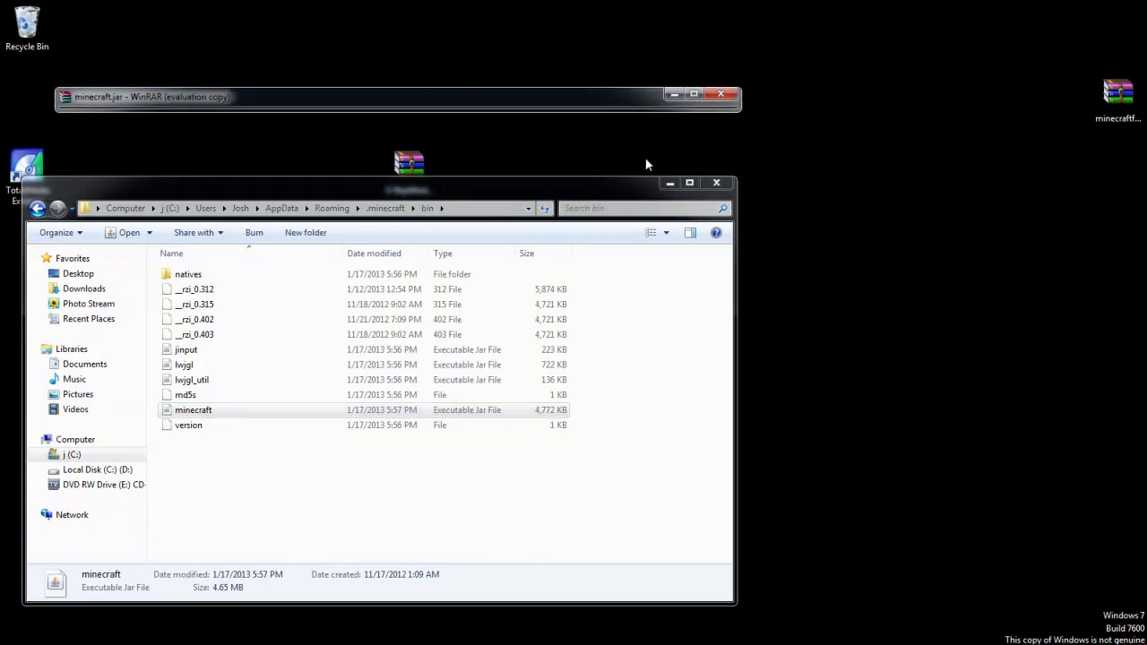
Arrange the bin folder window and the minecraft.jar archive window side by side, each filling half of the desktop.
{"action": "left_click", "coordinate": [505, 44]}
{"action": "left_click_drag", "start_coordinate": [528, 100], "coordinate": [768, 113]}
{"action": "left_click", "coordinate": [627, 199]}
{"action": "left_click_drag", "start_coordinate": [627, 199], "coordinate": [5, 459]}
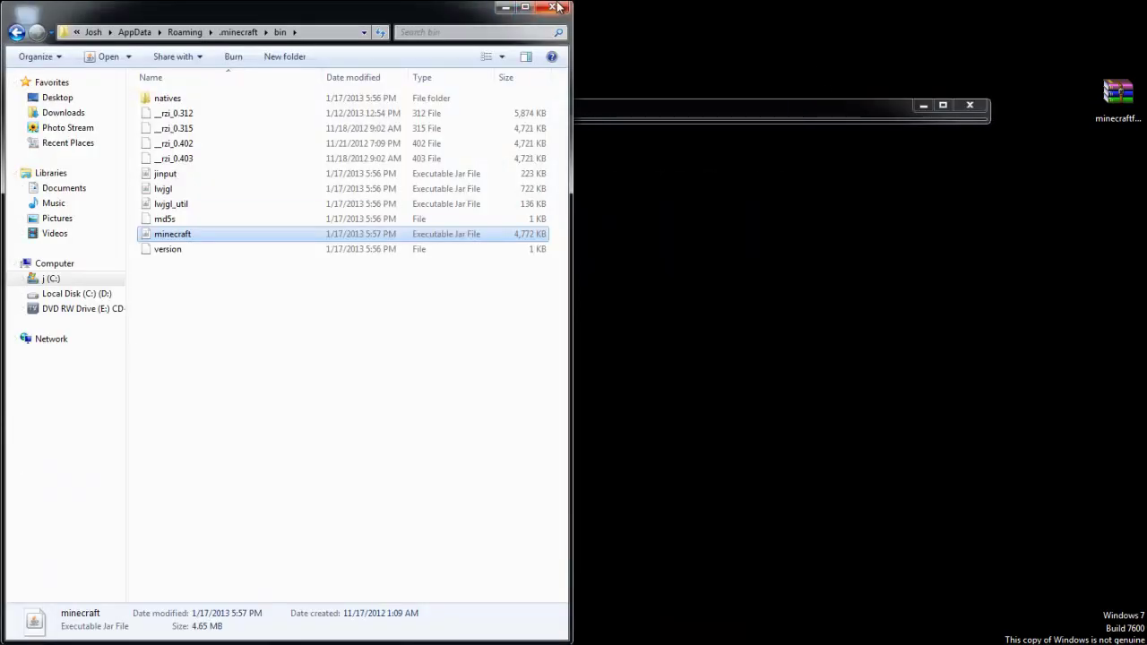
{"action": "left_click_drag", "start_coordinate": [698, 112], "coordinate": [1145, 106]}
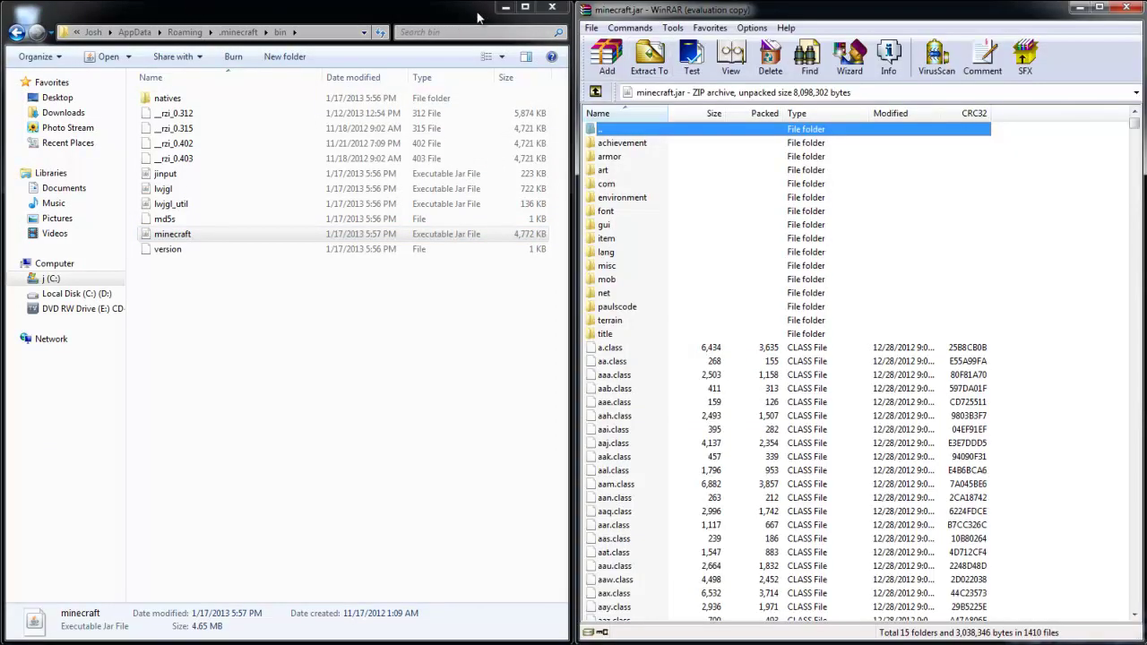
Open the X-RayMod_v033 archive from the desktop beside minecraft.jar and dismiss the WinRAR license reminder.
{"action": "left_click_drag", "start_coordinate": [479, 16], "coordinate": [371, 215]}
{"action": "double_click", "coordinate": [408, 166]}
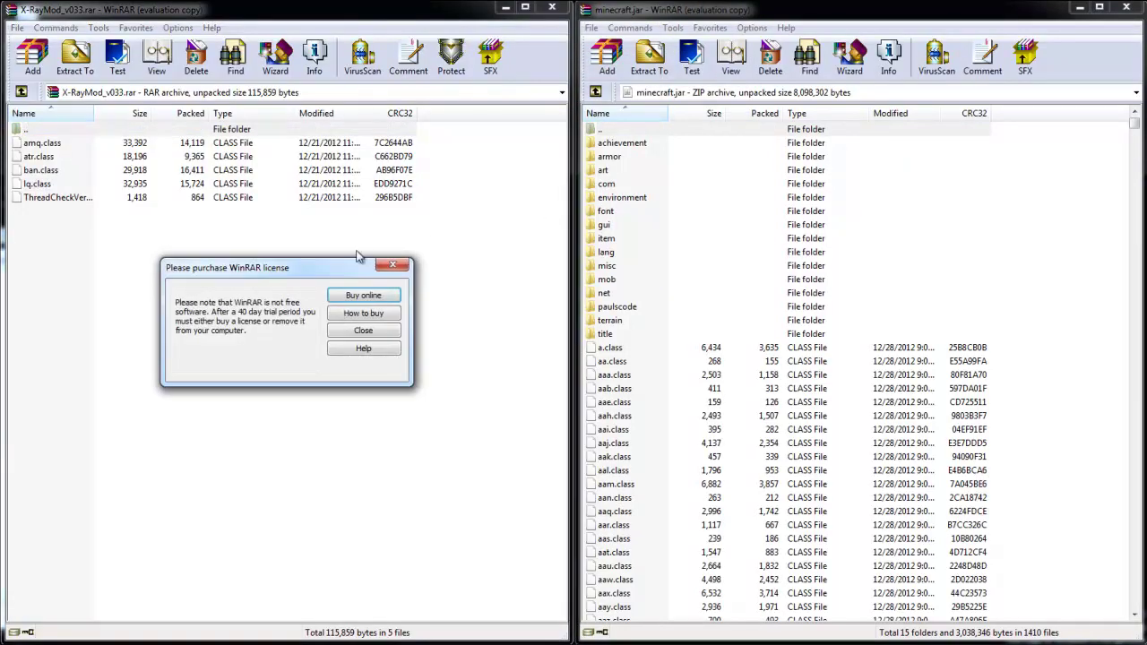
{"action": "left_click", "coordinate": [393, 264]}
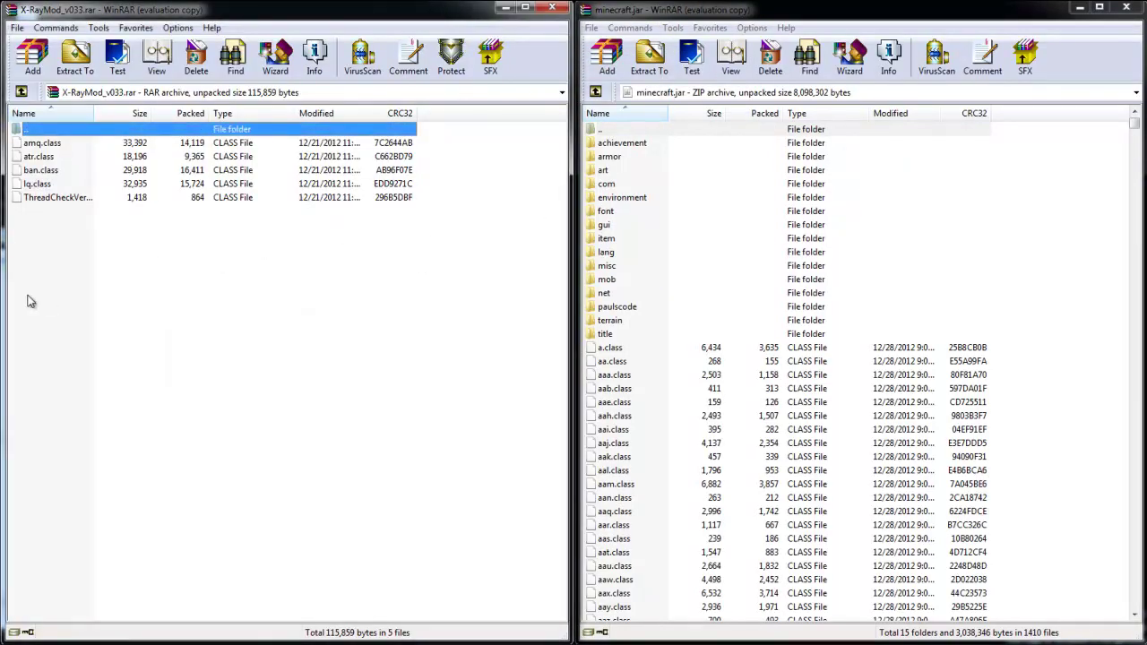
Add all the class files from X-RayMod_v033.rar to minecraft.jar, keeping ZIP format and the add and replace files mode.
{"action": "left_click_drag", "start_coordinate": [29, 301], "coordinate": [47, 149]}
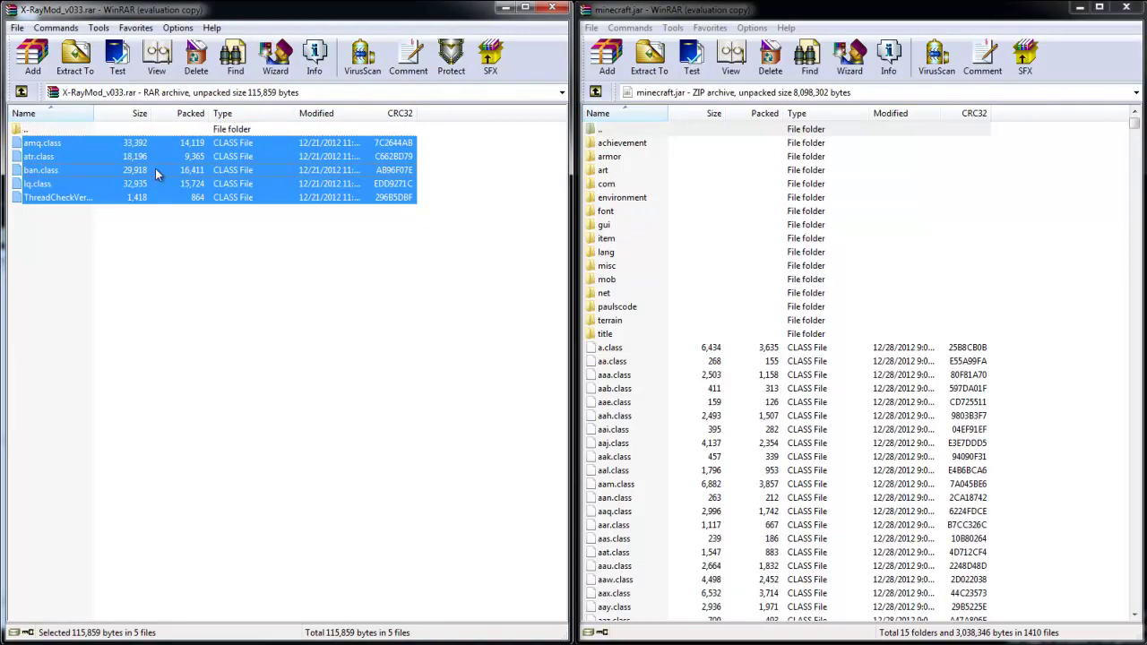
{"action": "left_click_drag", "start_coordinate": [661, 391], "coordinate": [660, 410]}
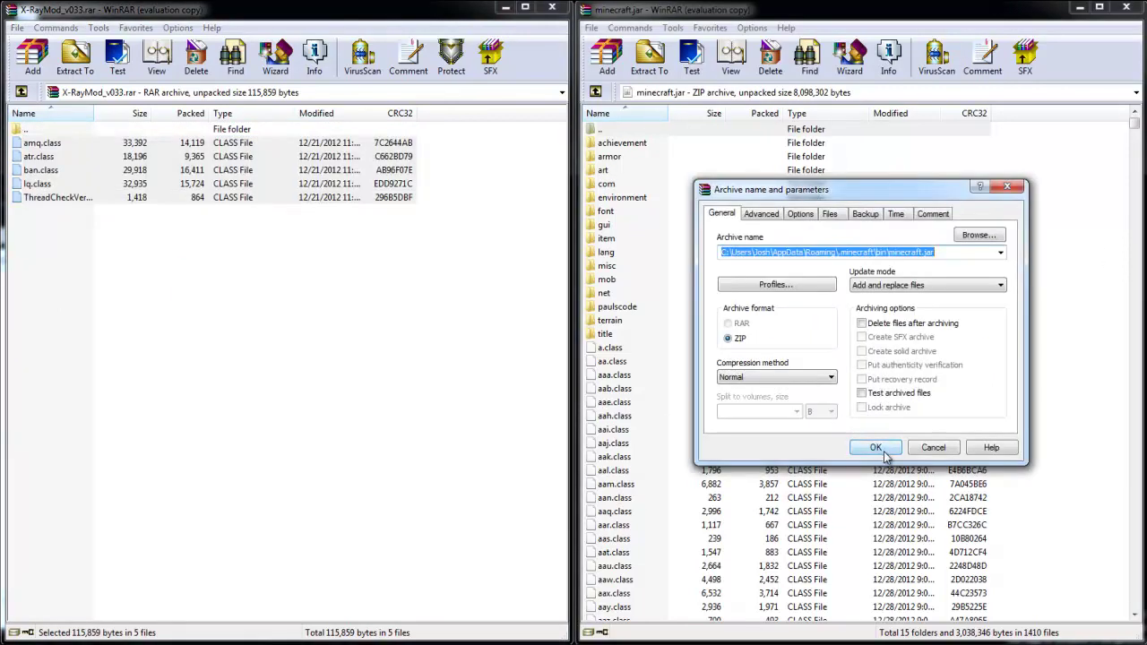
{"action": "left_click", "coordinate": [881, 450]}
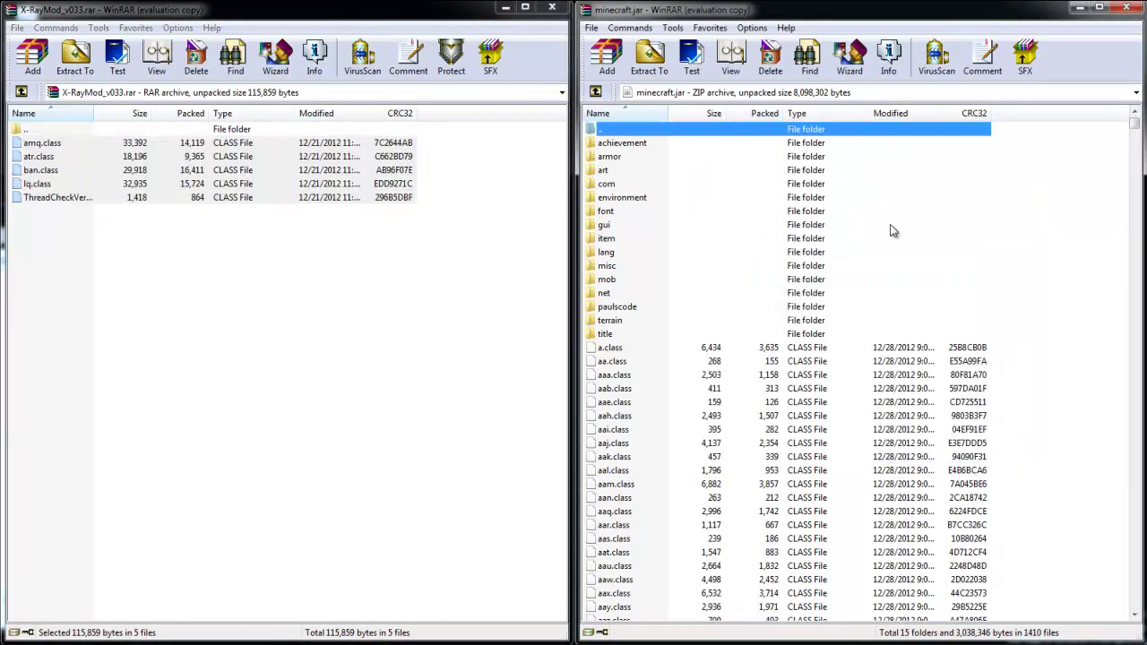
{"action": "left_click", "coordinate": [152, 632]}
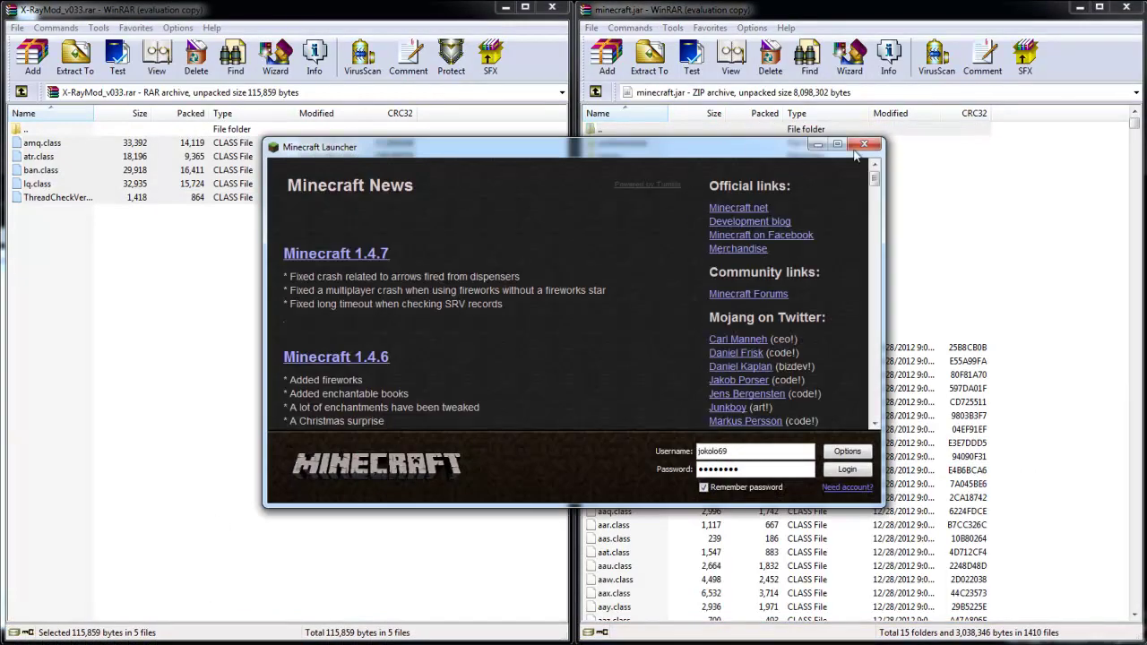
{"action": "left_click", "coordinate": [860, 147]}
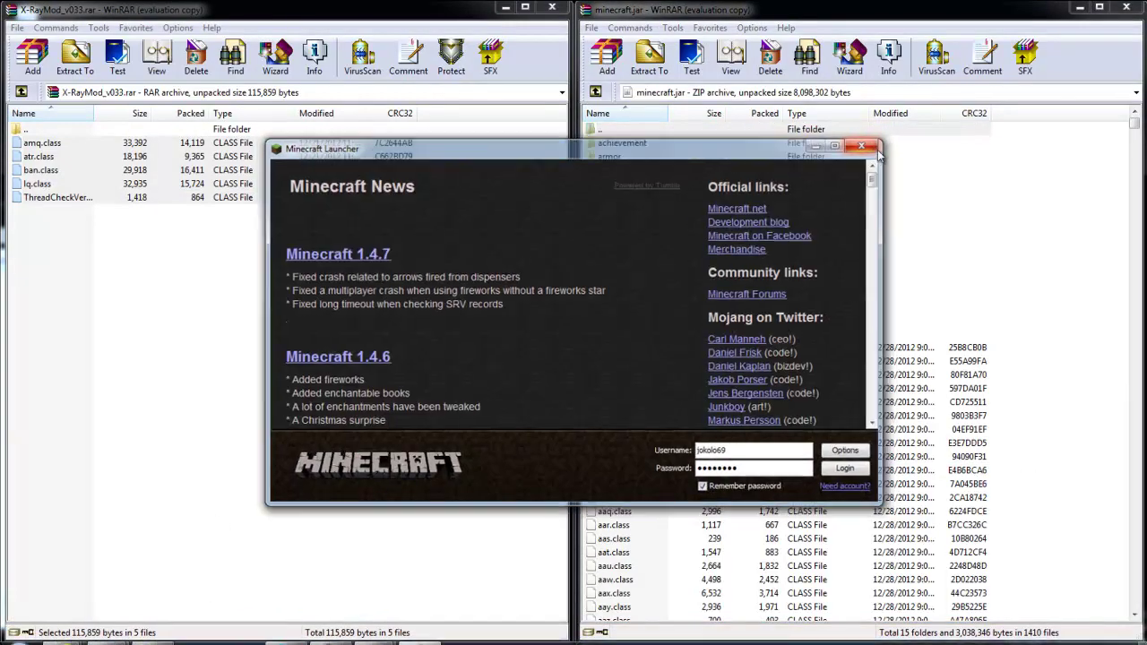
{"action": "left_click", "coordinate": [598, 199]}
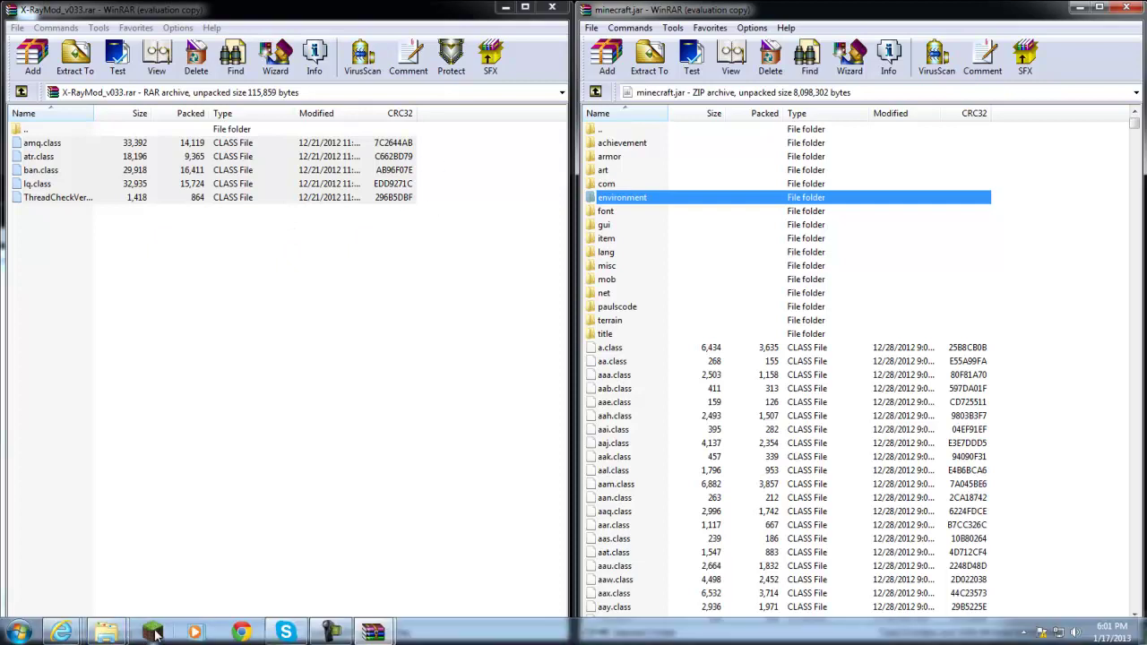
Launch Minecraft, log in with the remembered account, and play the singleplayer world "500 Nukes".
{"action": "left_click", "coordinate": [154, 633]}
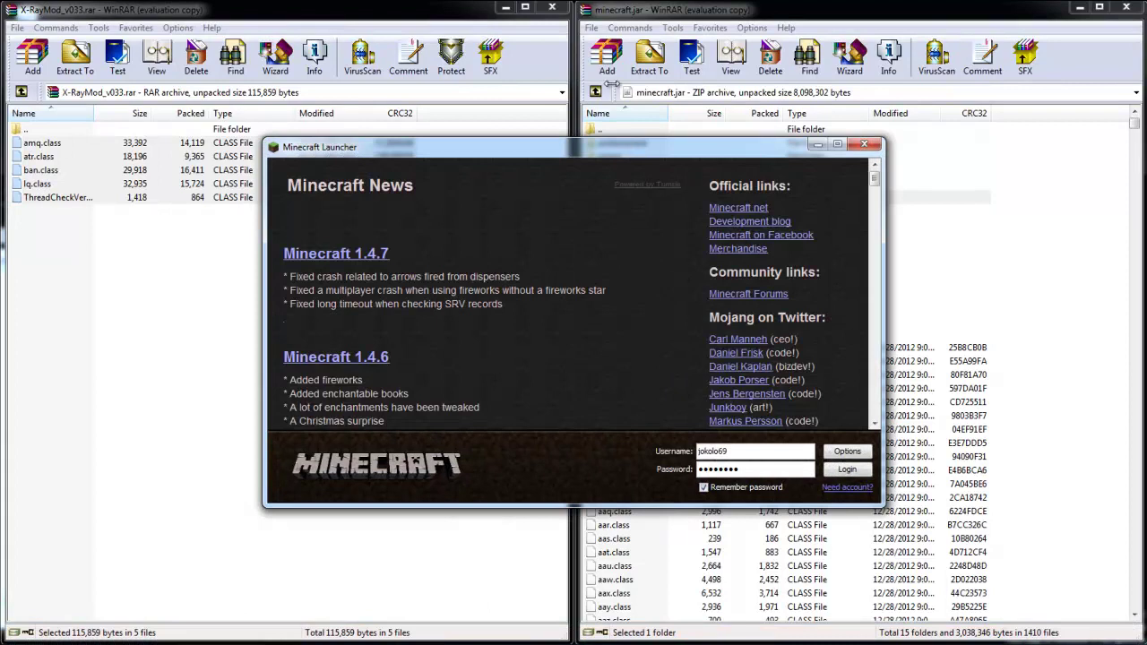
{"action": "left_click", "coordinate": [863, 469]}
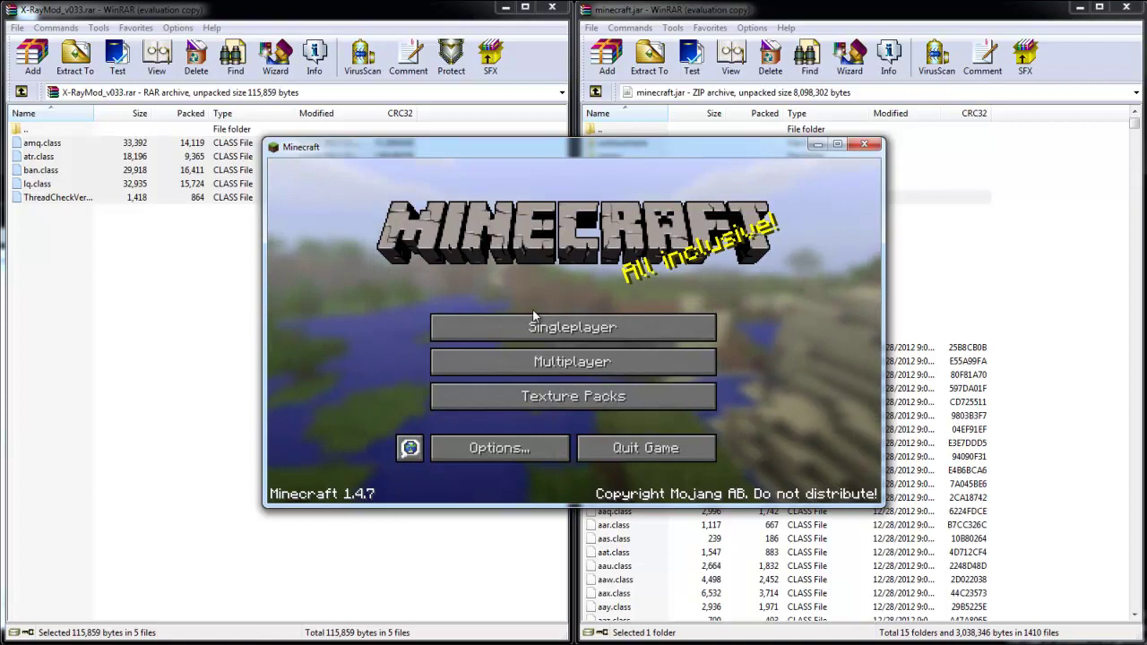
{"action": "left_click", "coordinate": [529, 324]}
{"action": "left_click", "coordinate": [482, 285]}
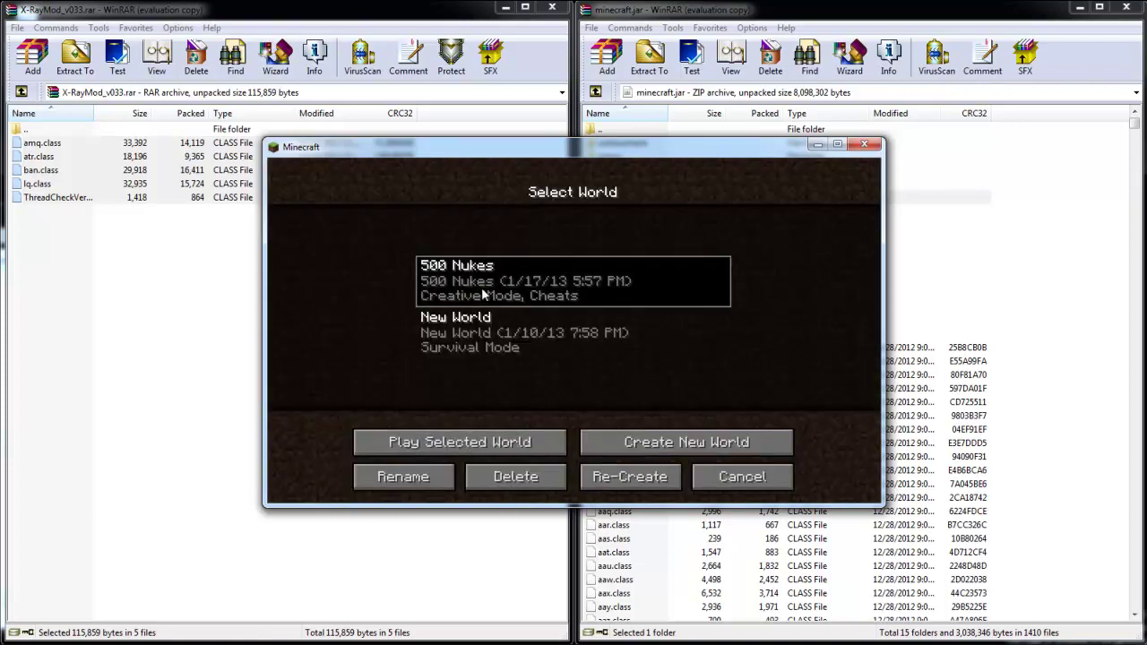
{"action": "left_click", "coordinate": [460, 442]}
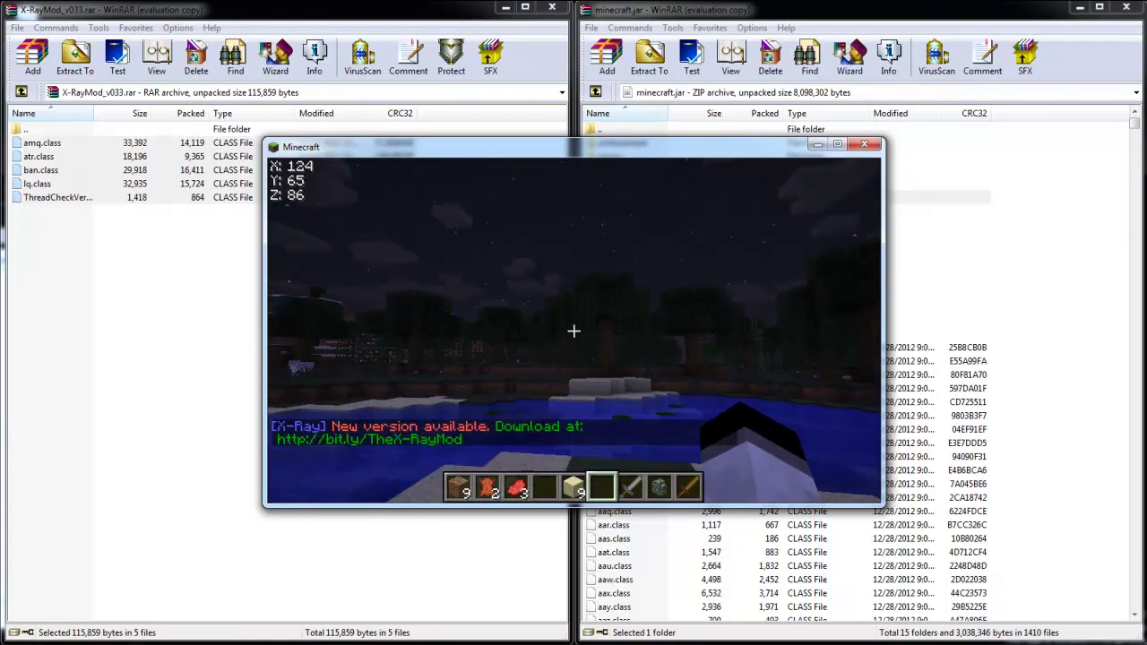
Pause and resume the game, turn on the X-ray view, and descend to inspect the blocks underground.
{"action": "key", "text": "Escape"}
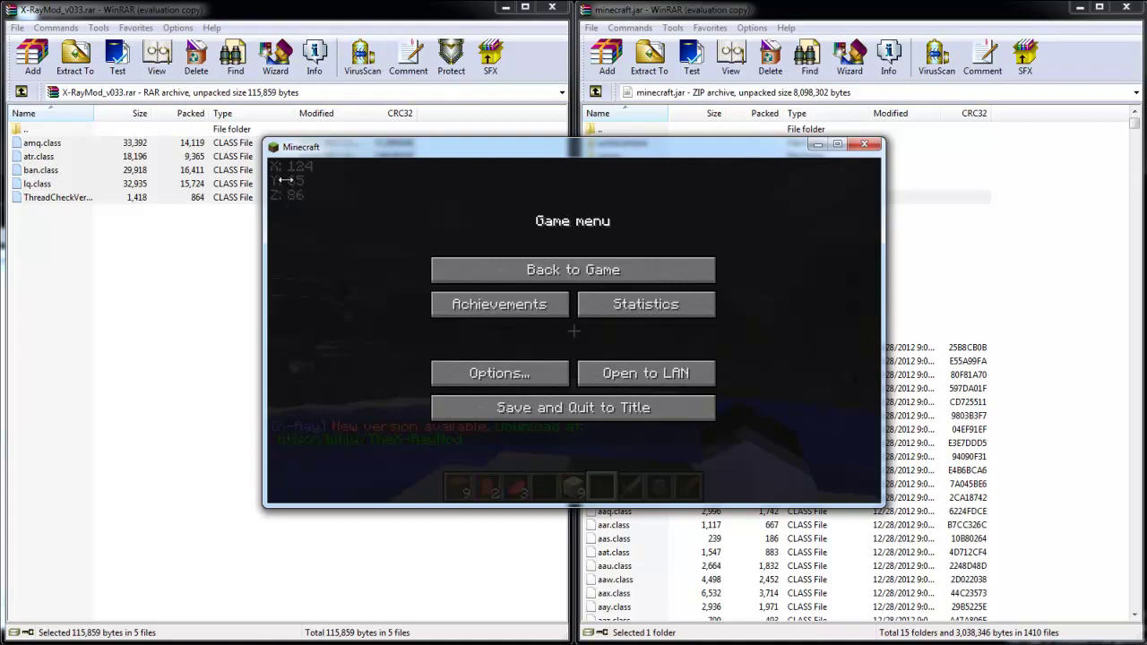
{"action": "key", "text": "Escape"}
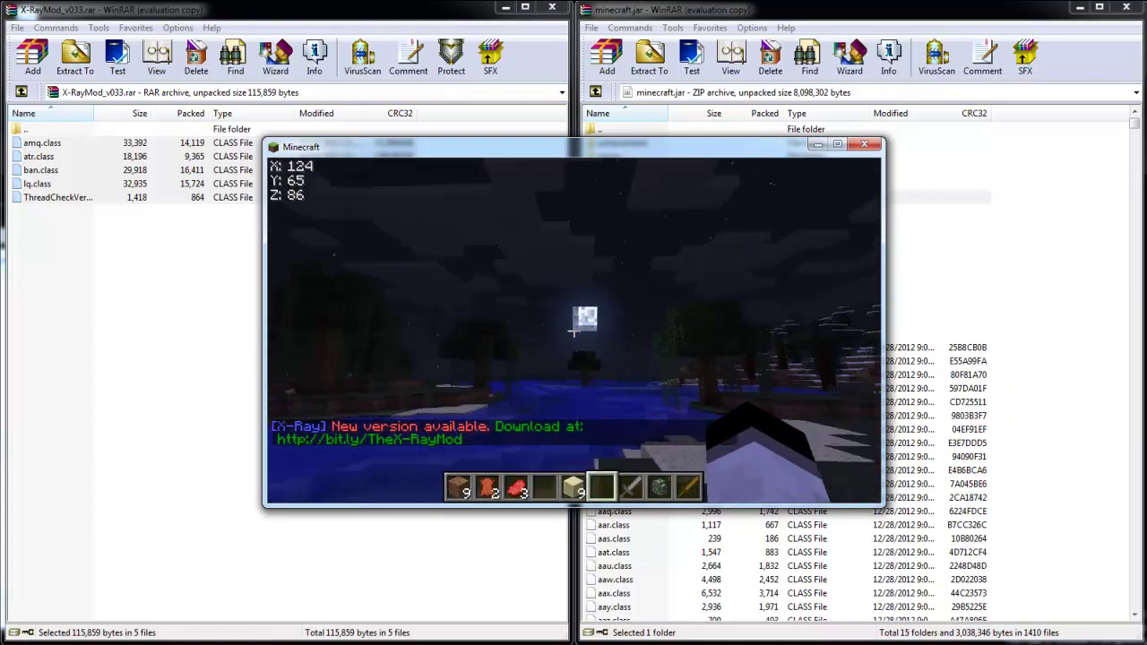
{"action": "key", "text": "x"}
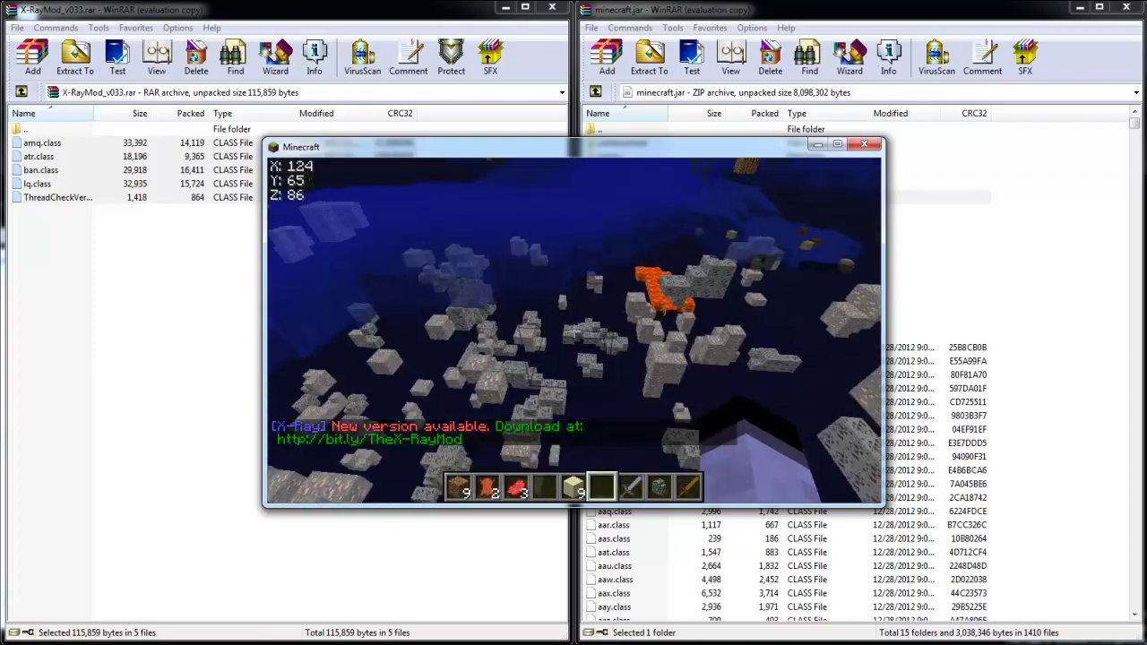
{"action": "key", "text": "shift"}
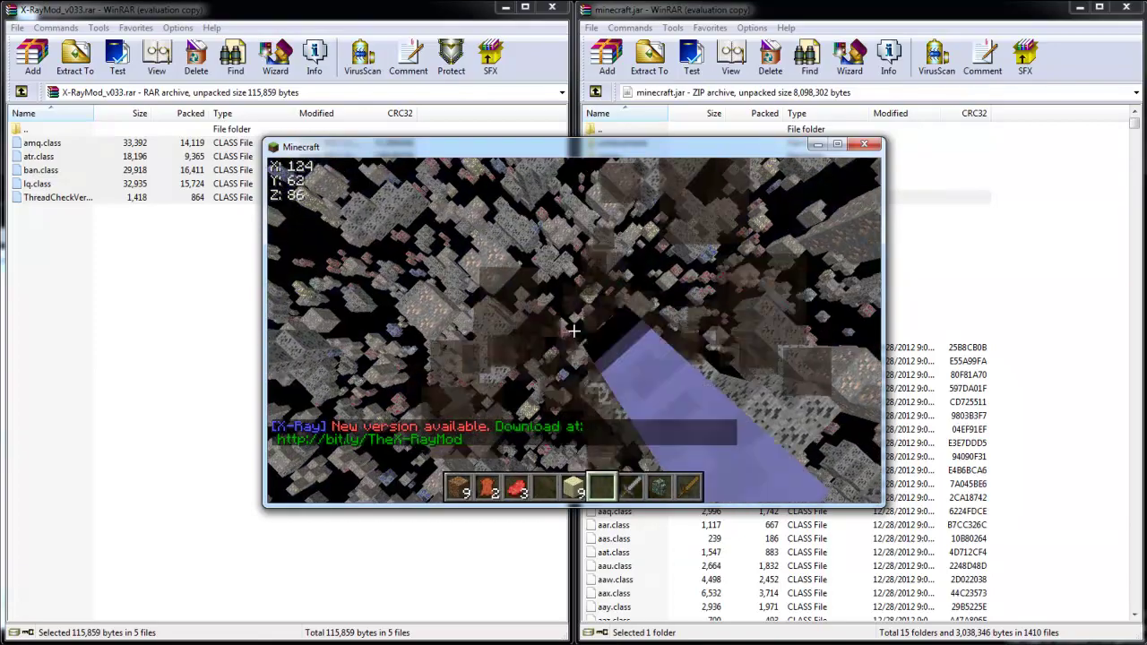
Descend underground to Y 29 and toggle between the normal and X-ray views, ending with the X-ray view on.
{"action": "key", "text": "shift"}
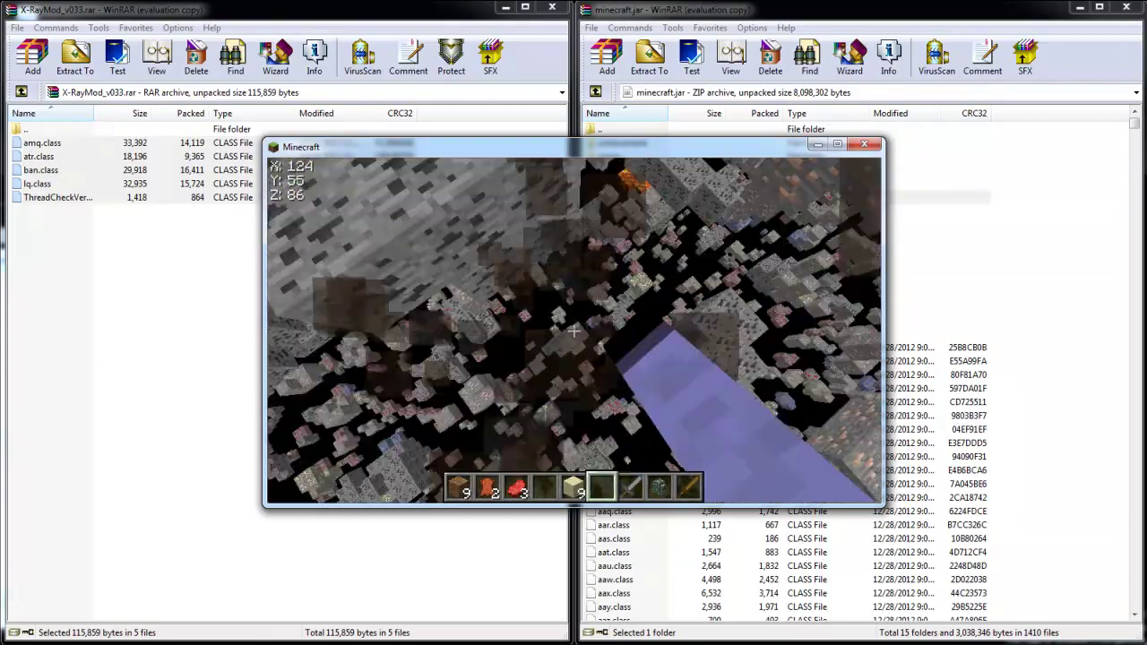
{"action": "key", "text": "shift"}
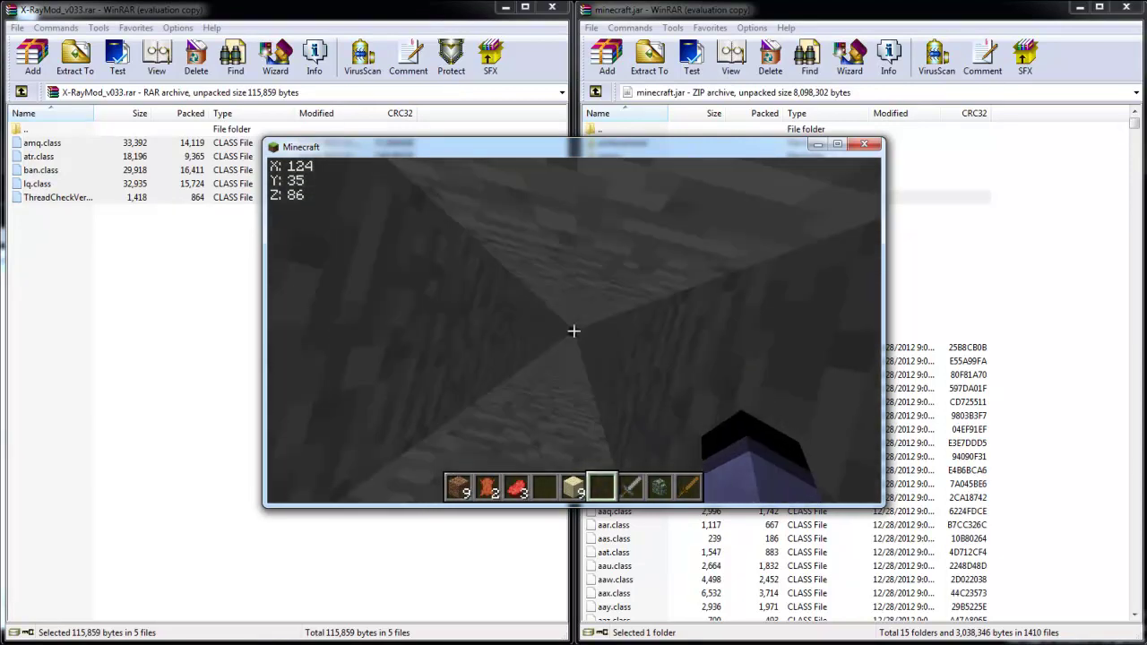
{"action": "key", "text": "x"}
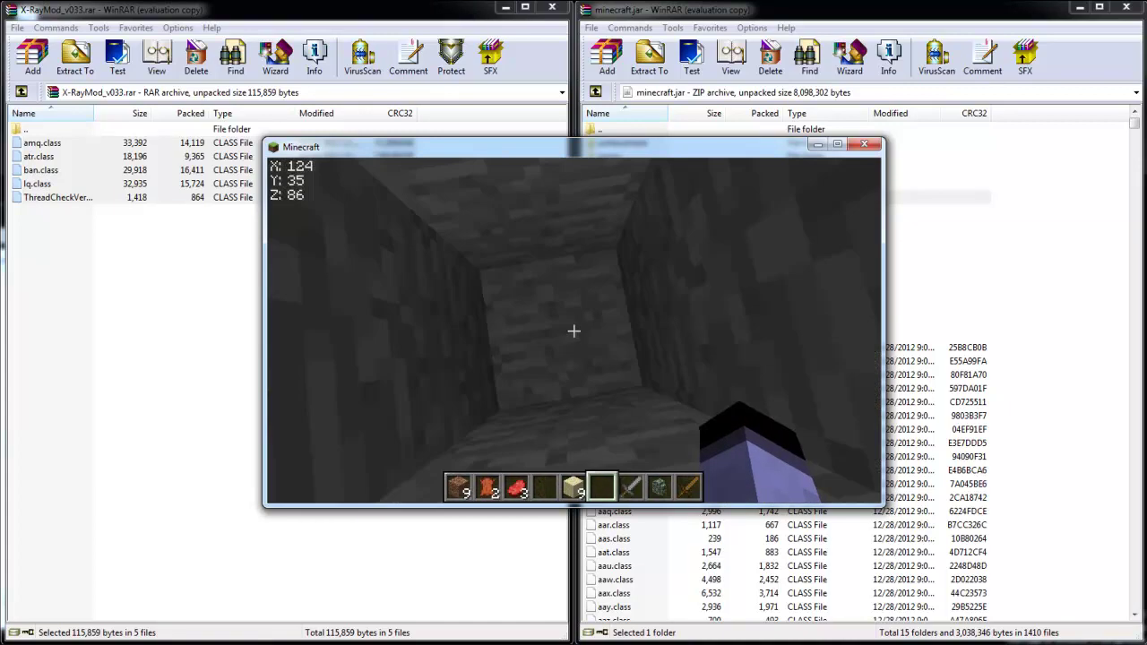
{"action": "key", "text": "x"}
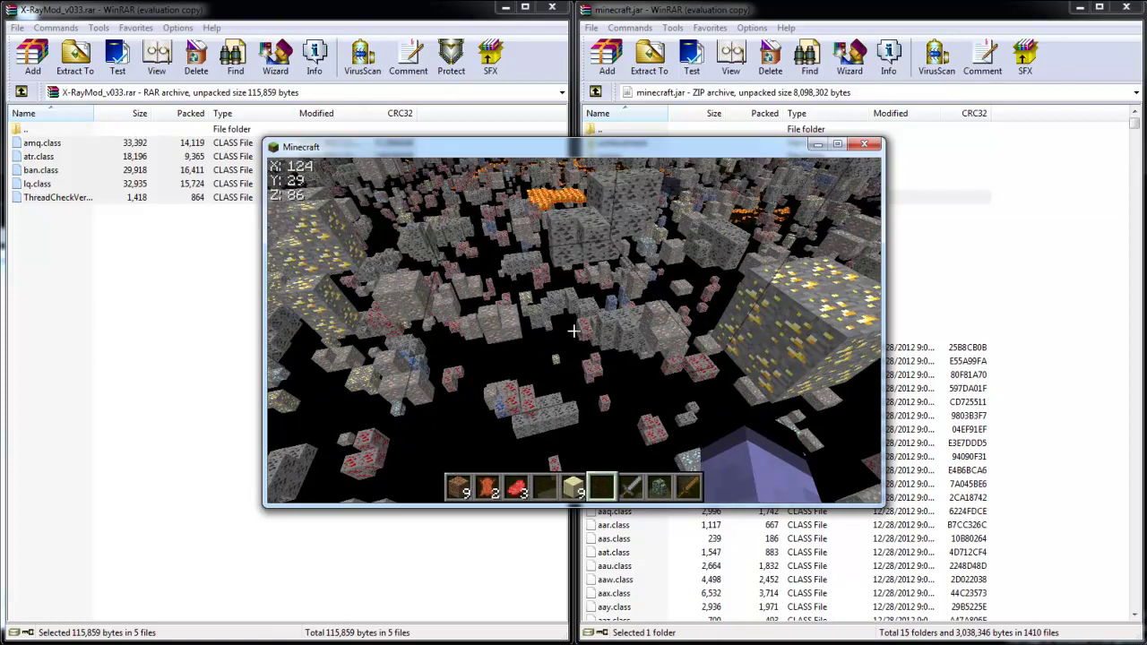
Compare the X-ray mod's views by examining the lava, water and surface in all directions, ending on the ore view.
{"action": "key", "text": "x"}
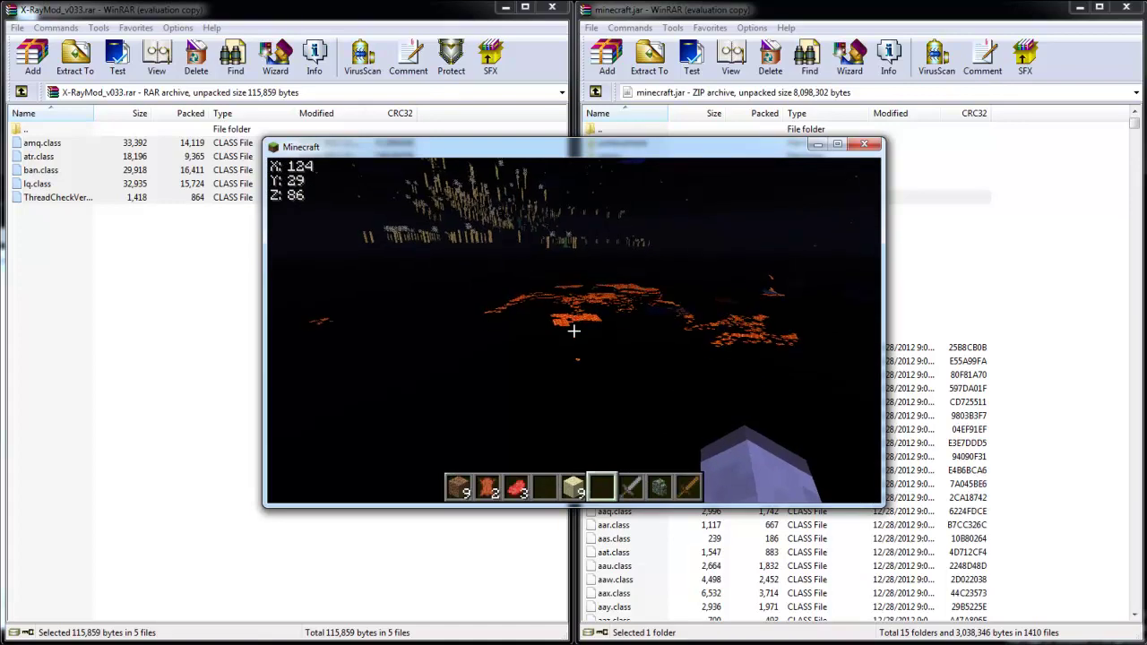
{"action": "key", "text": "x"}
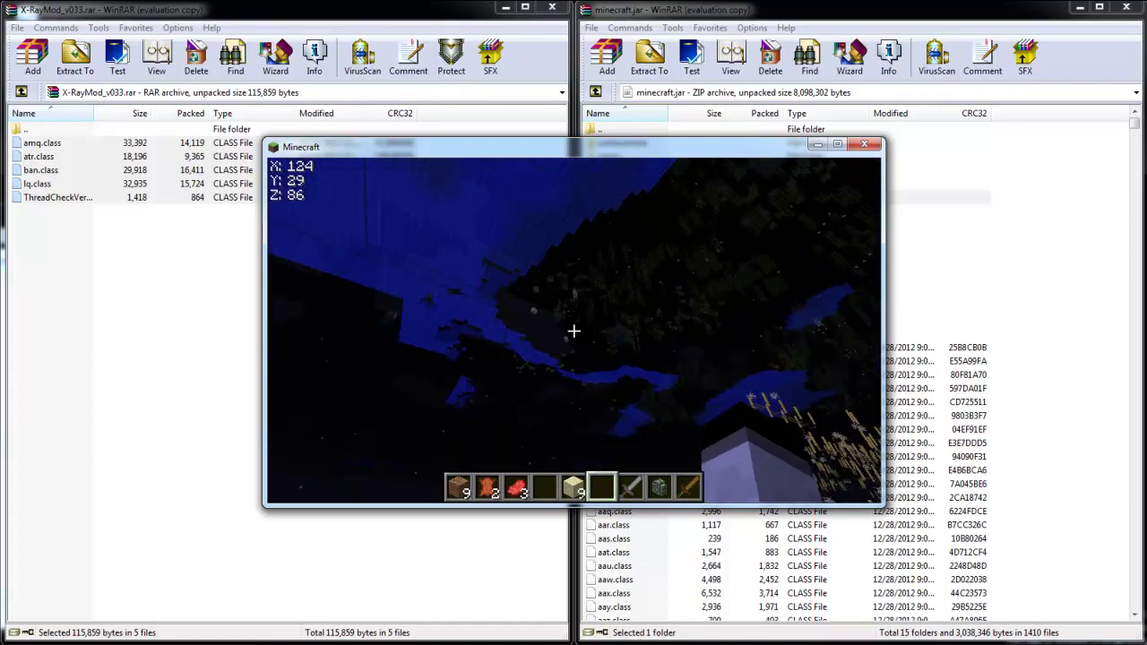
{"action": "key", "text": "x"}
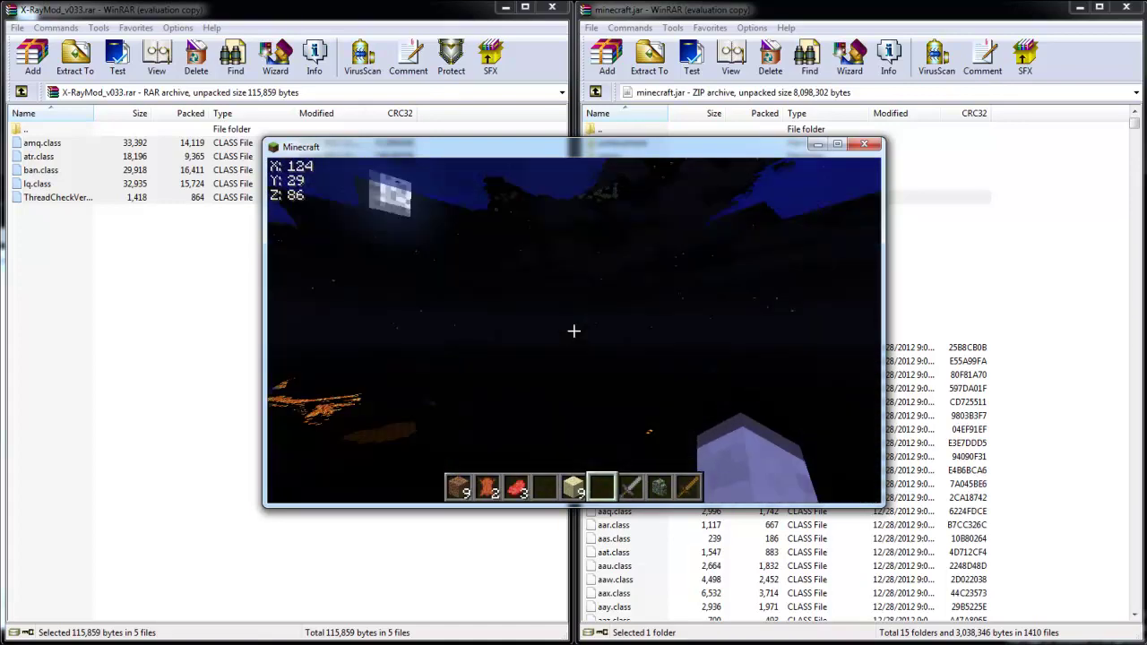
{"action": "key", "text": "x"}
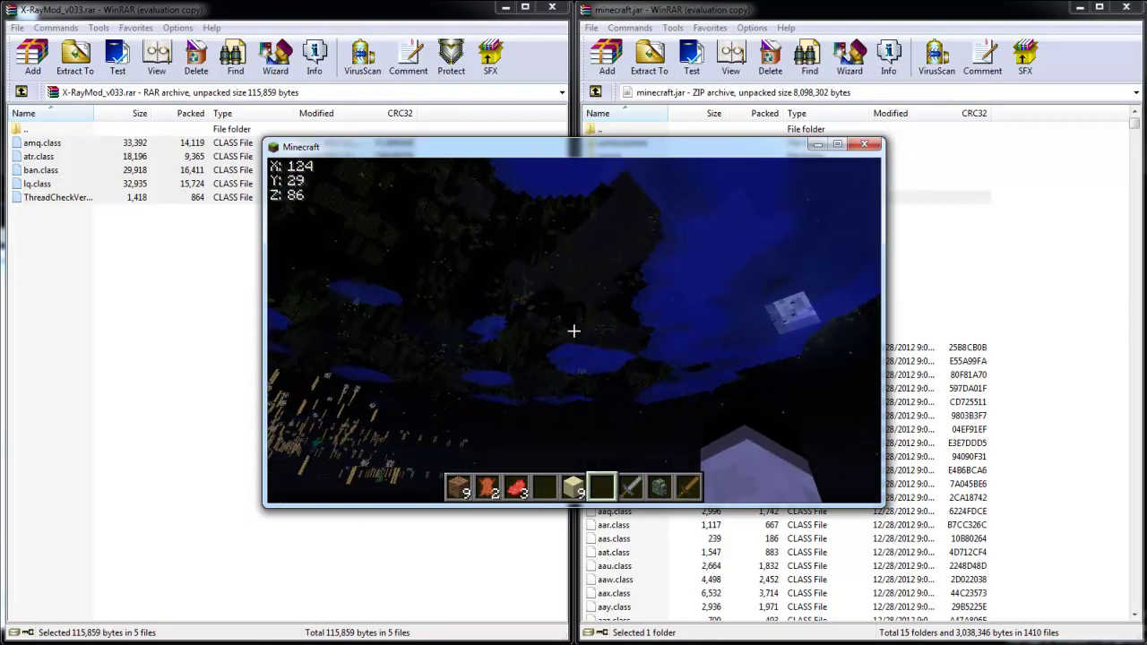
{"action": "key", "text": "x"}
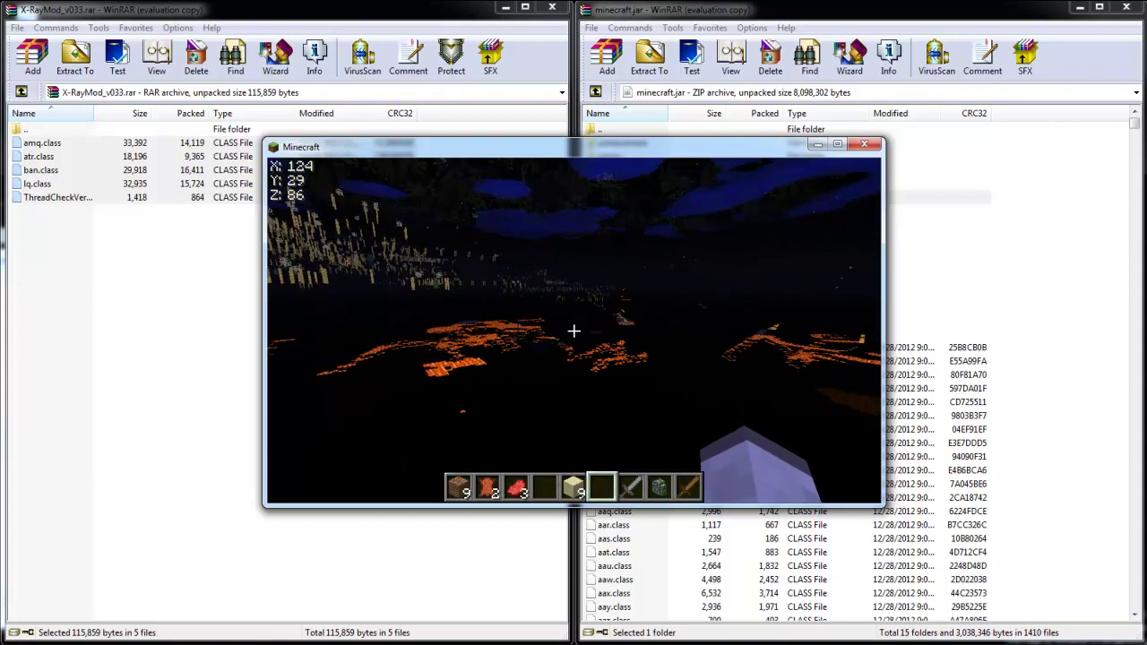
{"action": "key", "text": "x"}
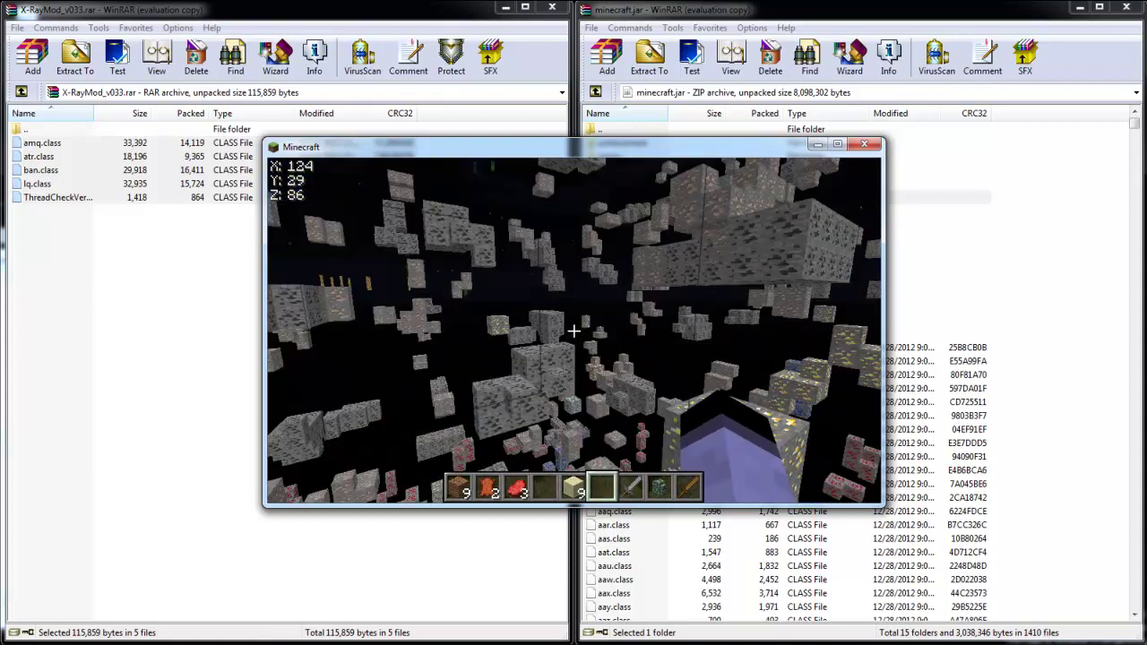
Test the mod's fullbright lighting in the normal view and inspect the surrounding ores with the X-ray view on.
{"action": "key", "text": "x"}
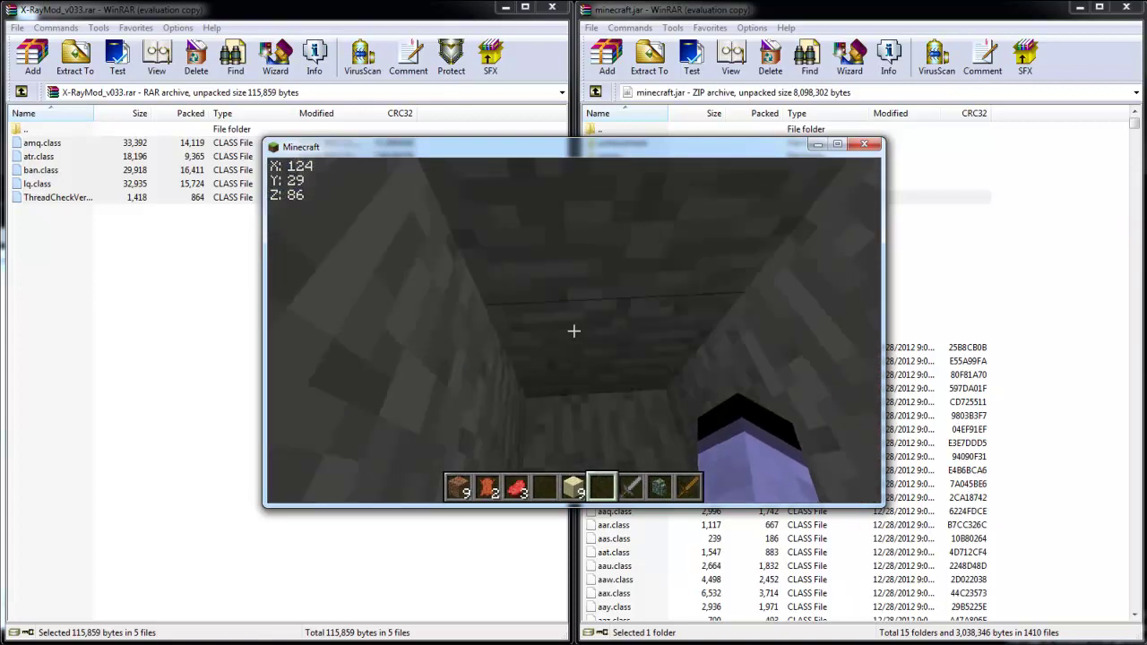
{"action": "key", "text": "f"}
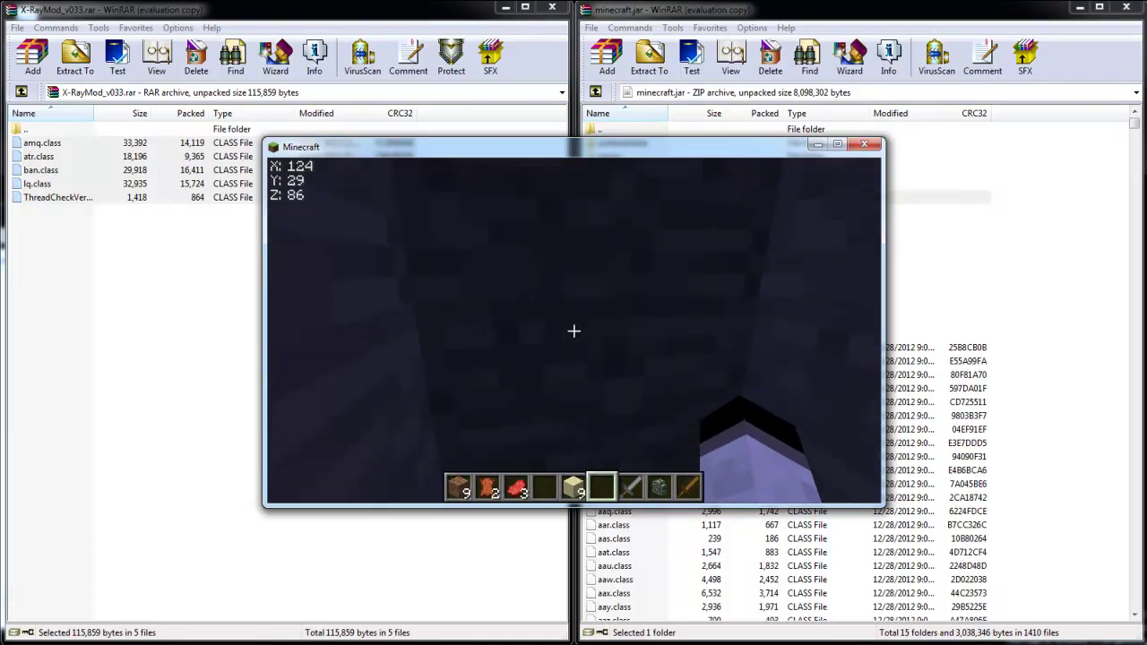
{"action": "key", "text": "x"}
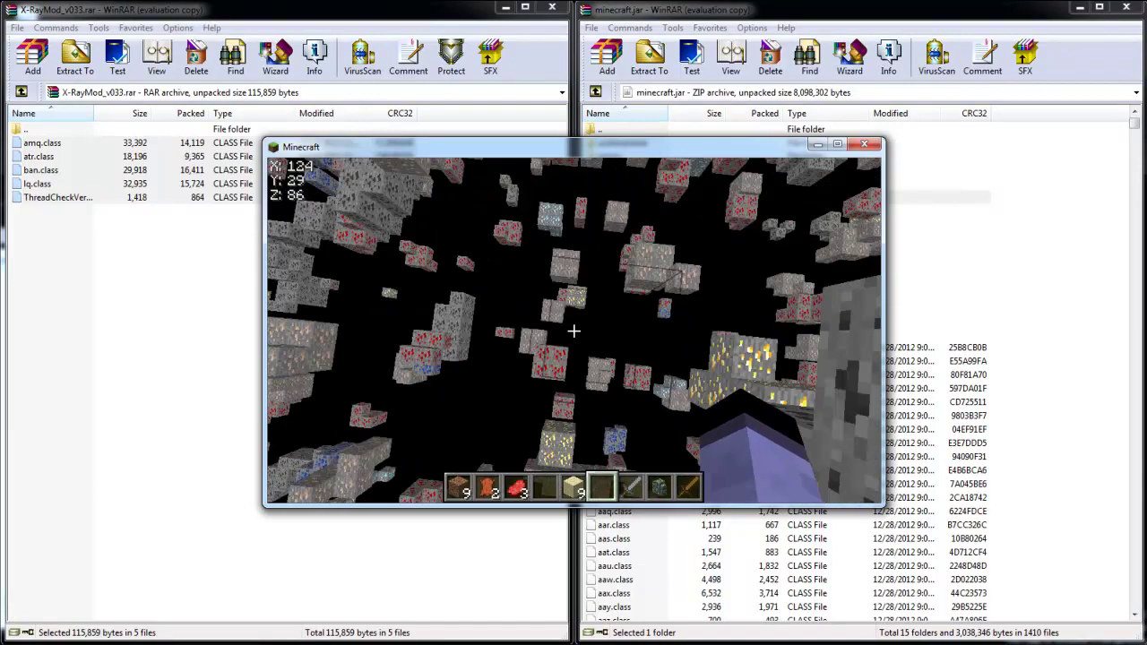
{"action": "key", "text": "f"}
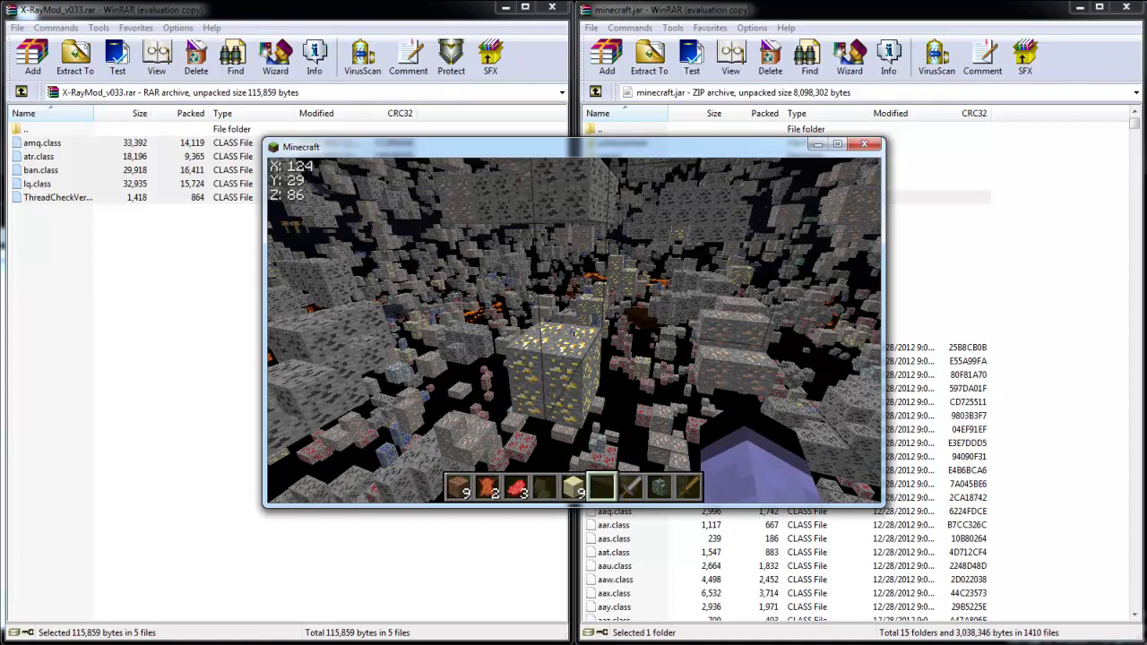